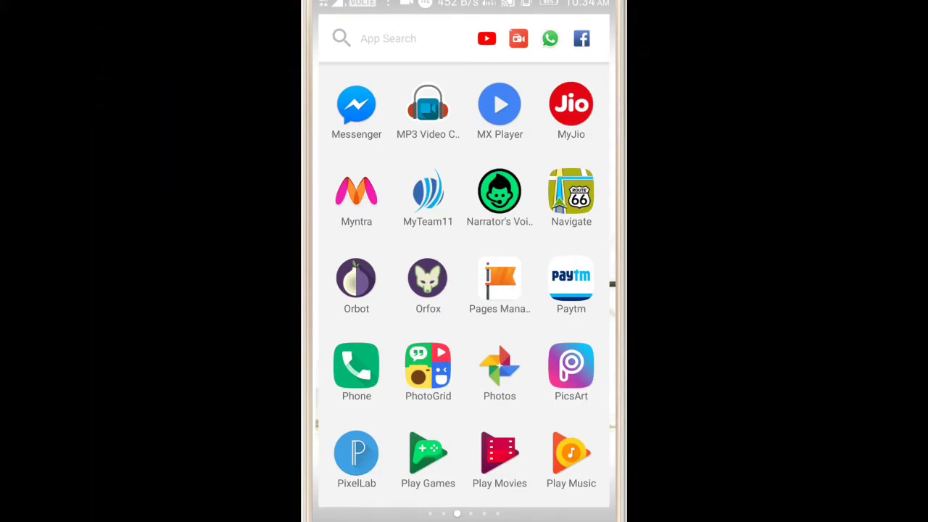
Launch PixelLab, clear the default object and set the canvas background to Transparent
{"action": "left_click", "coordinate": [357, 453]}
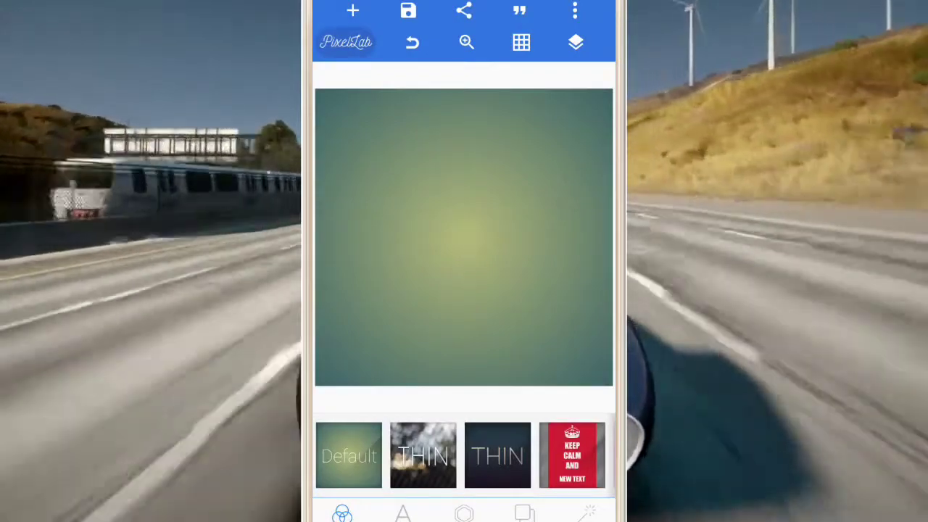
{"action": "left_click", "coordinate": [464, 514]}
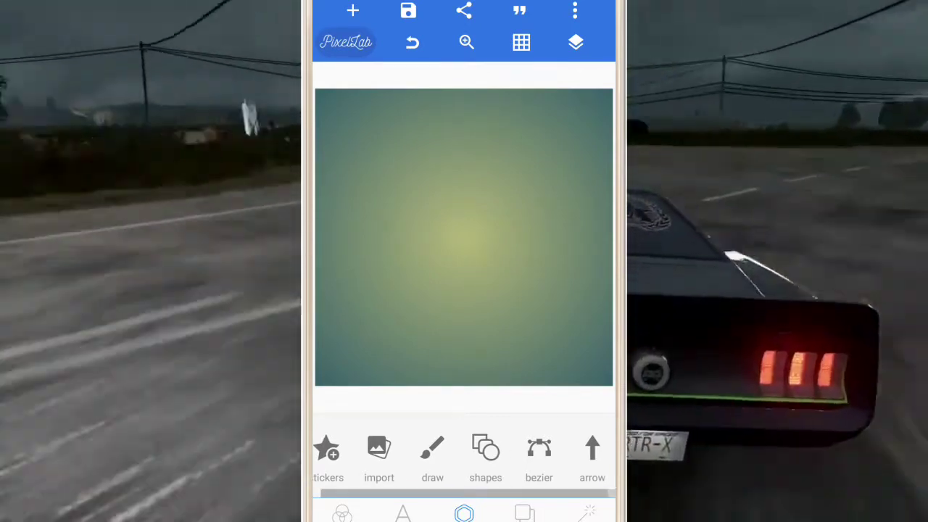
{"action": "left_click", "coordinate": [525, 513]}
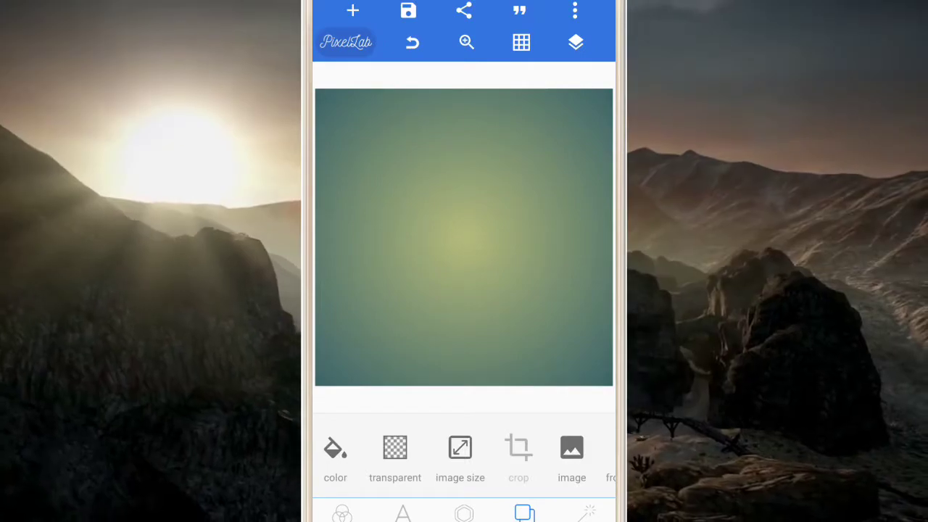
{"action": "left_click", "coordinate": [395, 450]}
{"action": "mouse_move", "coordinate": [551, 450]}
{"action": "left_mouse_down"}
{"action": "mouse_move", "coordinate": [449, 450]}
{"action": "mouse_move", "coordinate": [536, 450]}
{"action": "mouse_move", "coordinate": [456, 450]}
{"action": "mouse_move", "coordinate": [493, 450]}
{"action": "left_mouse_up"}
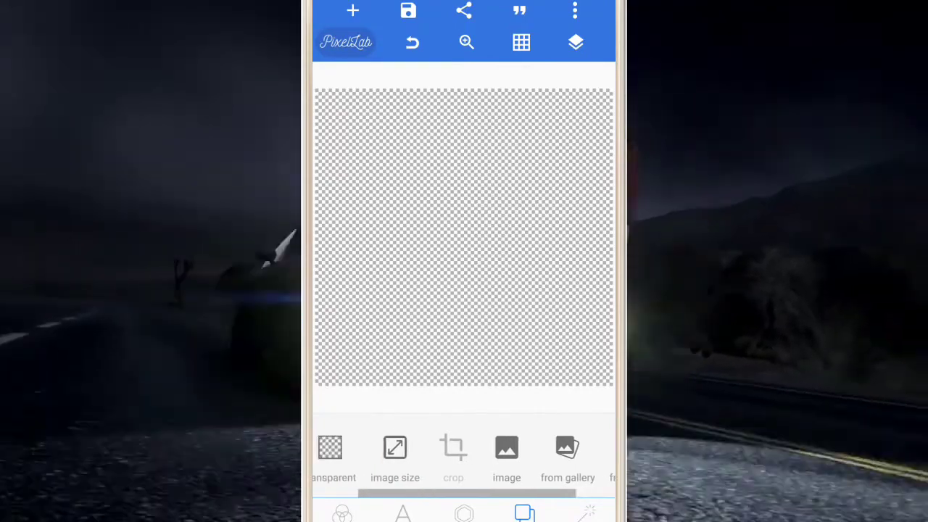
Add a new text item to the PixelLab canvas
{"action": "left_click", "coordinate": [342, 514]}
{"action": "left_click", "coordinate": [403, 514]}
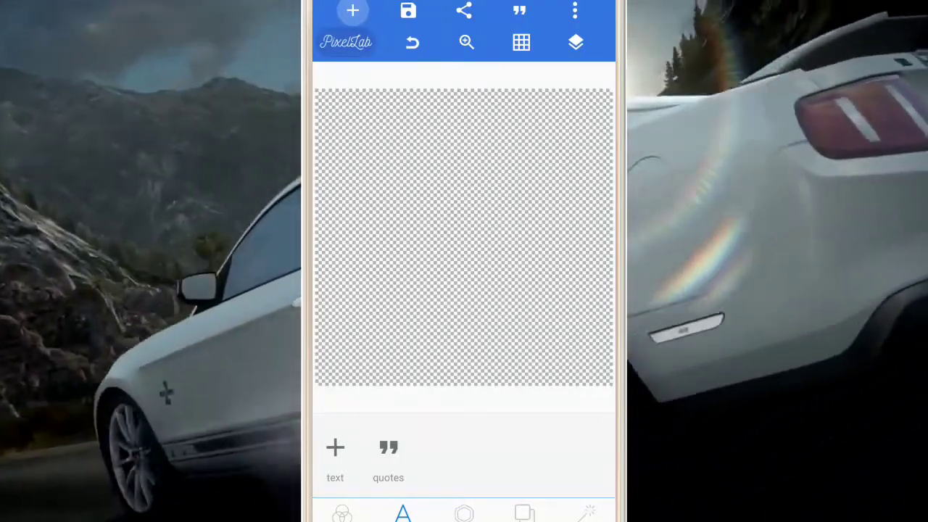
{"action": "left_click", "coordinate": [353, 11]}
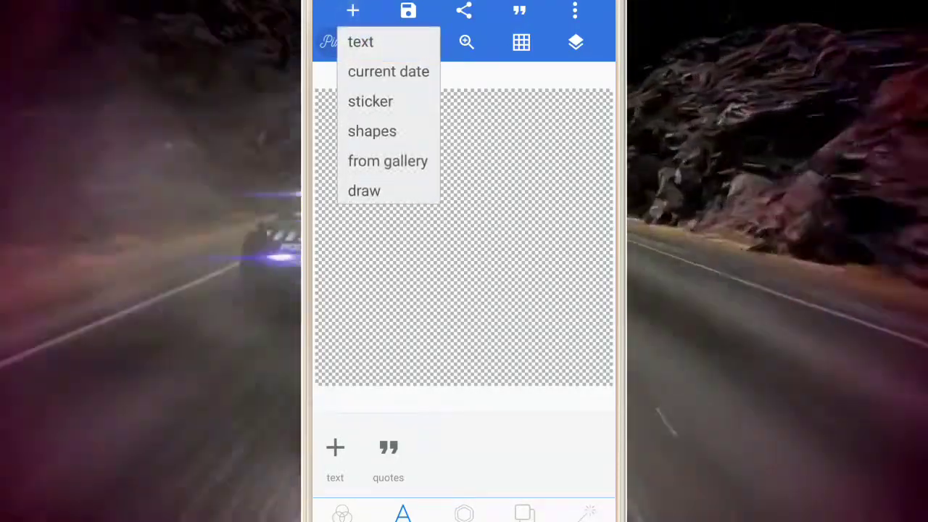
{"action": "left_click", "coordinate": [361, 41]}
Replace the placeholder wording with 'BASIC TECH' and confirm it
{"action": "left_click", "coordinate": [394, 447]}
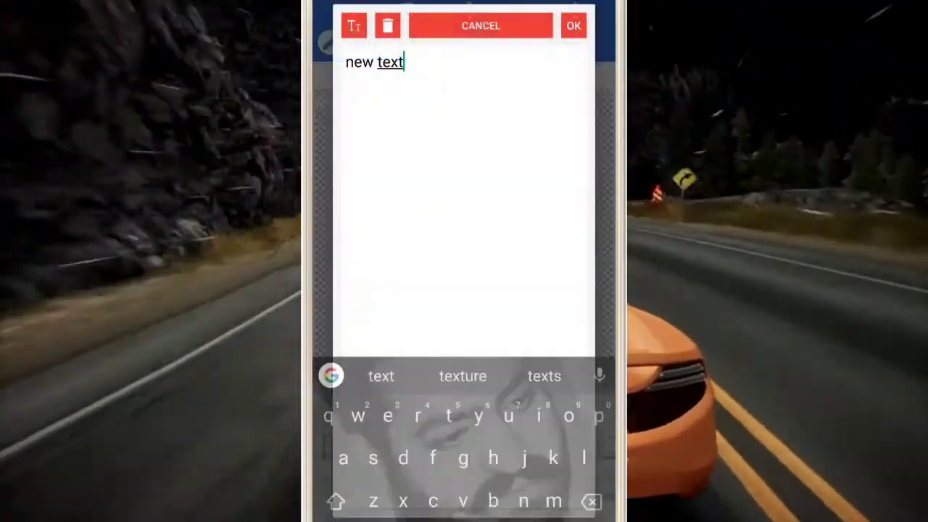
{"action": "key", "text": "BackSpace"}
{"action": "key", "text": "BackSpace"}
{"action": "key", "text": "BackSpace"}
{"action": "key", "text": "BackSpace"}
{"action": "key", "text": "BackSpace"}
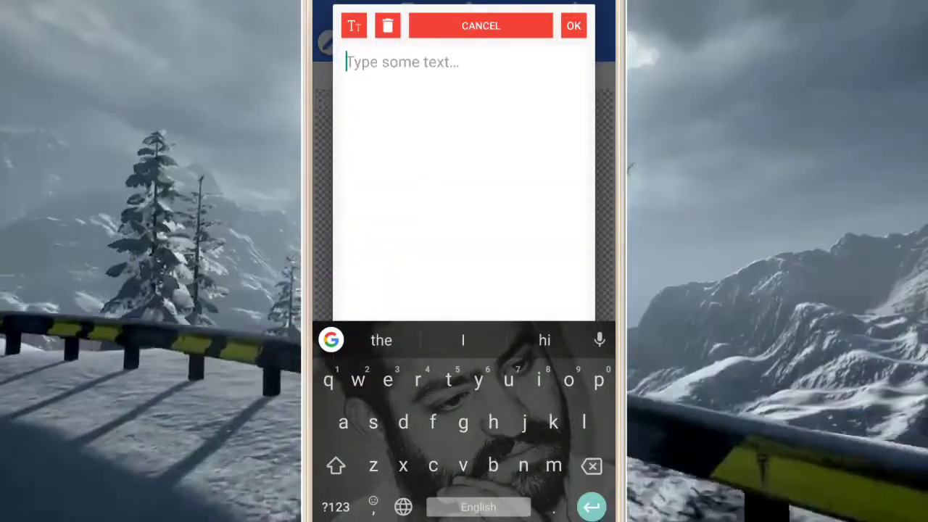
{"action": "type", "text": "BASIX"}
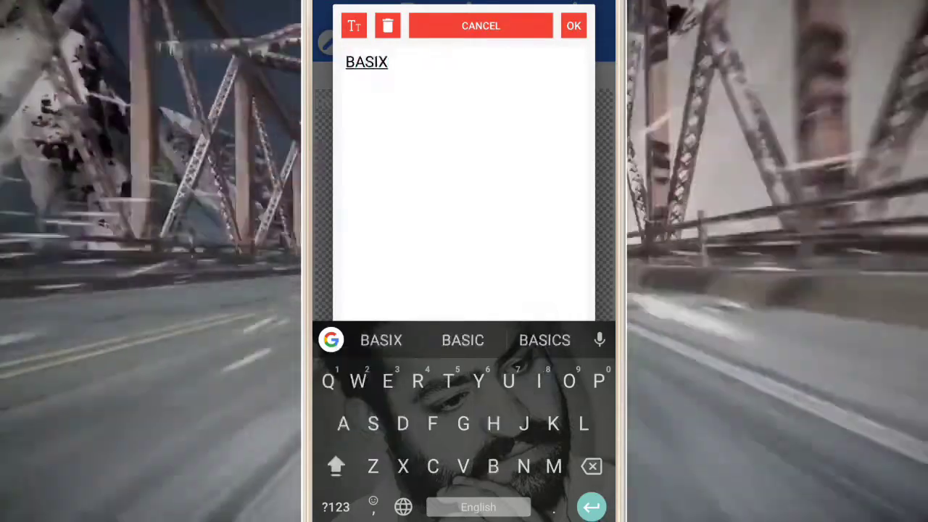
{"action": "key", "text": "BackSpace"}
{"action": "type", "text": "C TEC"}
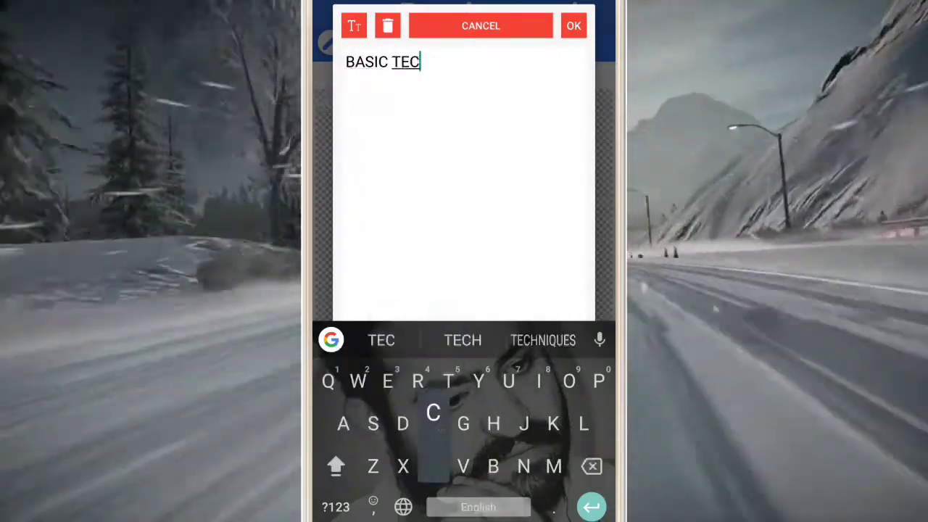
{"action": "type", "text": "H"}
{"action": "left_click", "coordinate": [573, 26]}
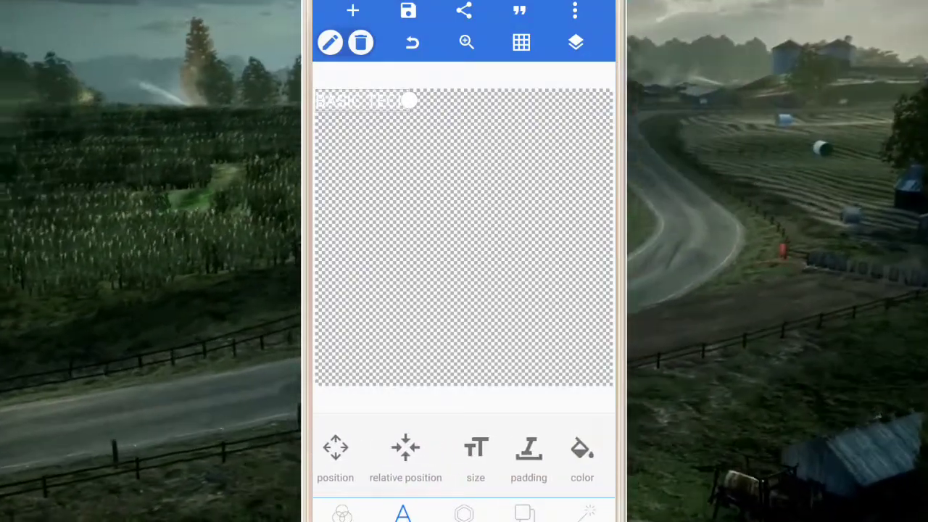
Enlarge the BASIC TECH text and move it to the centre of the canvas
{"action": "left_click", "coordinate": [476, 447]}
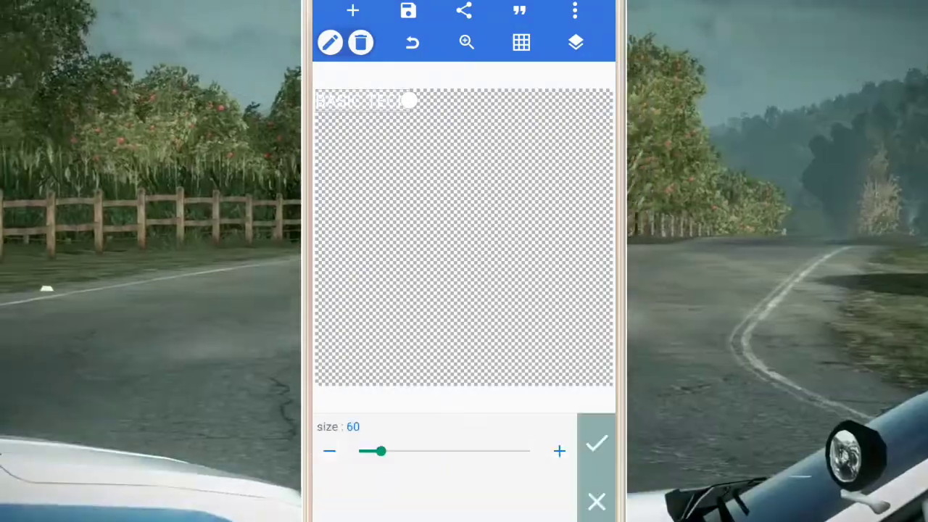
{"action": "left_click_drag", "start_coordinate": [377, 451], "coordinate": [423, 451]}
{"action": "left_click_drag", "start_coordinate": [450, 121], "coordinate": [465, 206]}
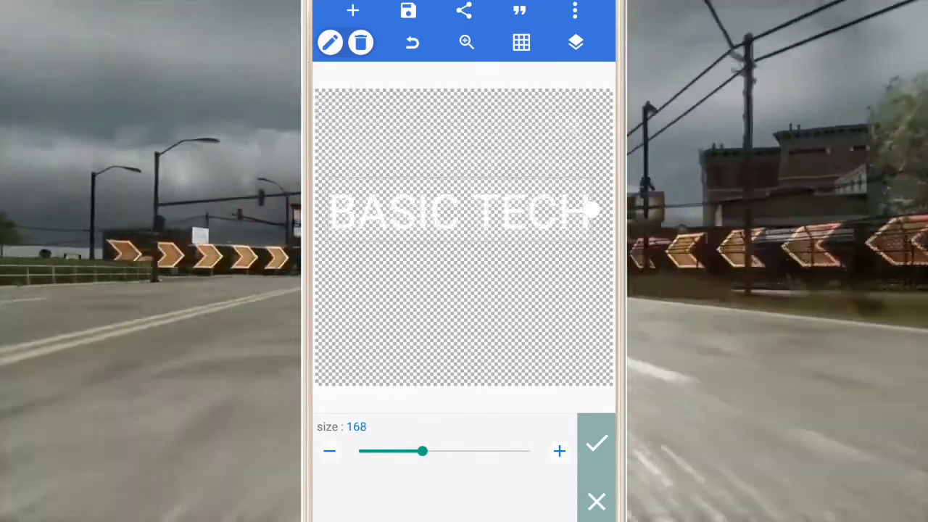
{"action": "left_click", "coordinate": [596, 443]}
Switch BASIC TECH to a heavy bold slab-serif font
{"action": "scroll", "coordinate": [464, 457], "scroll_direction": "right", "scroll_amount": 2}
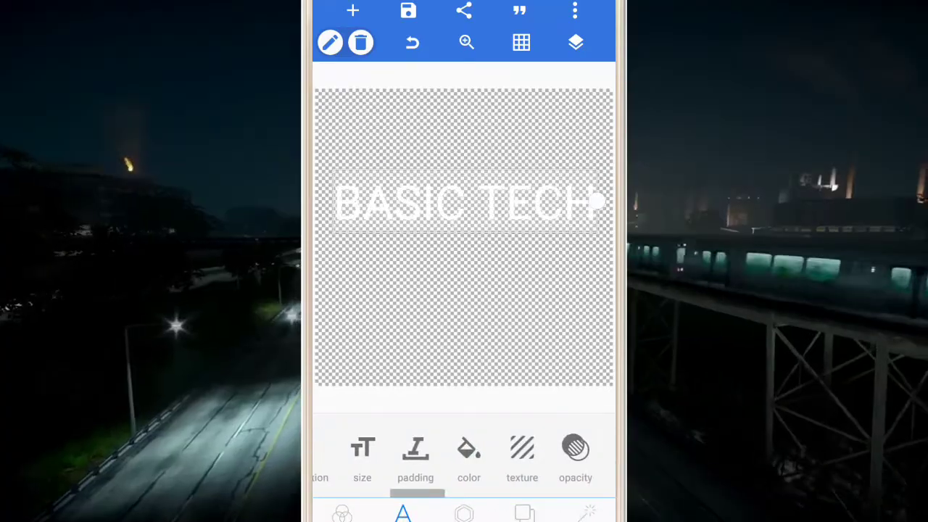
{"action": "scroll", "coordinate": [464, 457], "scroll_direction": "left", "scroll_amount": 5}
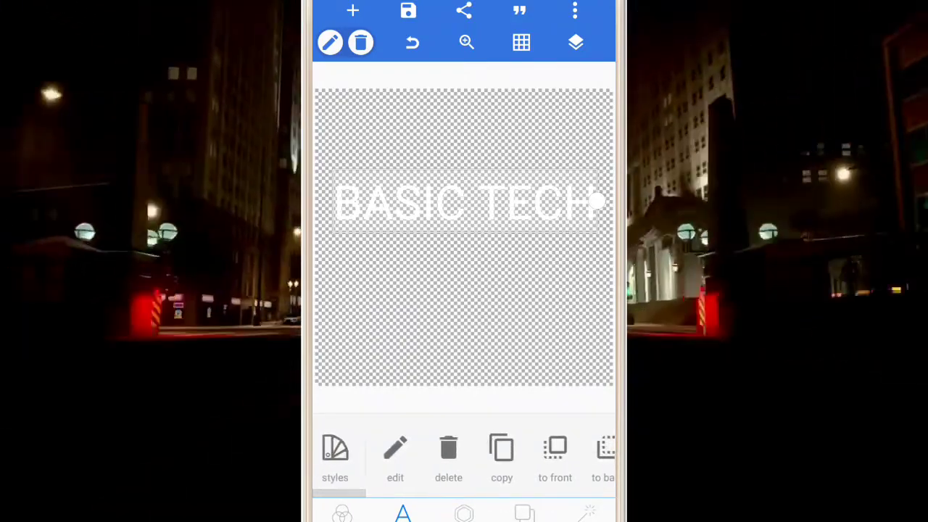
{"action": "scroll", "coordinate": [464, 453], "scroll_direction": "right", "scroll_amount": 3}
{"action": "scroll", "coordinate": [464, 453], "scroll_direction": "right", "scroll_amount": 3}
{"action": "scroll", "coordinate": [464, 453], "scroll_direction": "left", "scroll_amount": 1}
{"action": "left_click", "coordinate": [412, 447]}
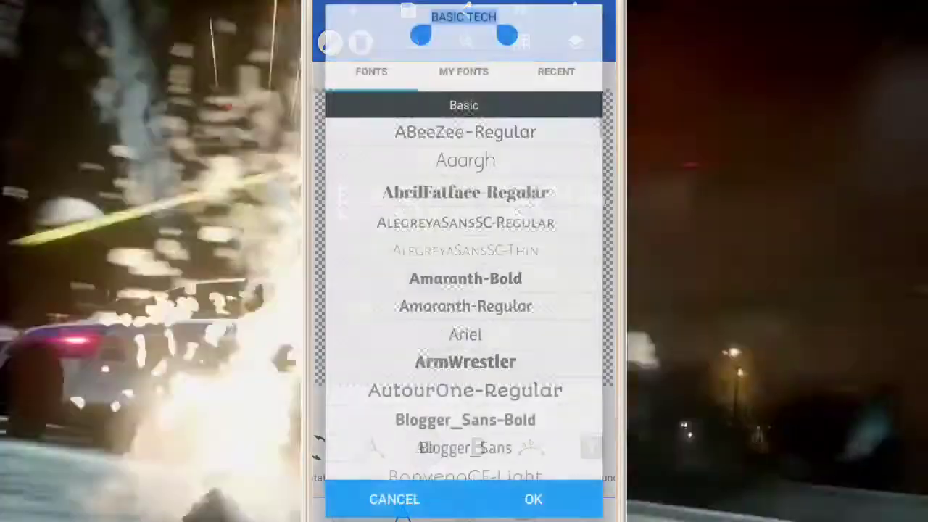
{"action": "scroll", "coordinate": [465, 296], "scroll_direction": "down", "scroll_amount": 2}
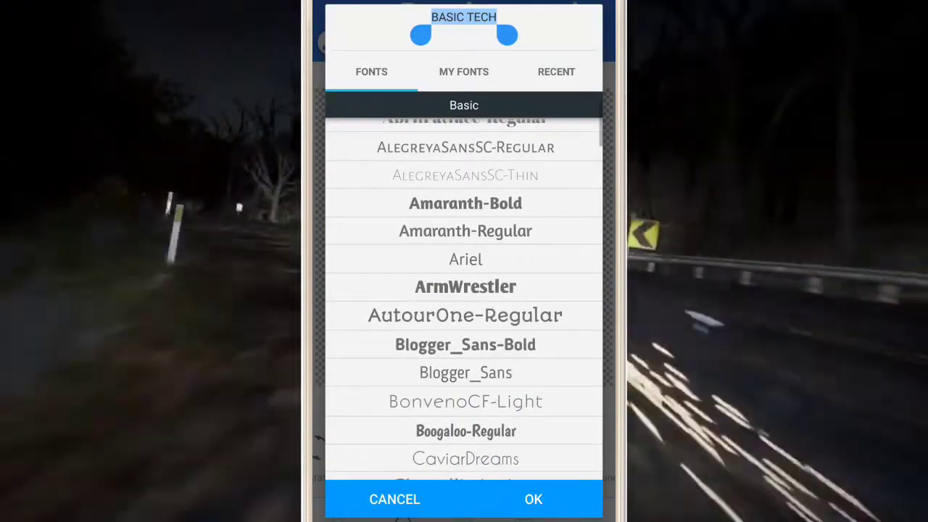
{"action": "scroll", "coordinate": [464, 296], "scroll_direction": "up", "scroll_amount": 1}
{"action": "scroll", "coordinate": [464, 296], "scroll_direction": "up", "scroll_amount": 1}
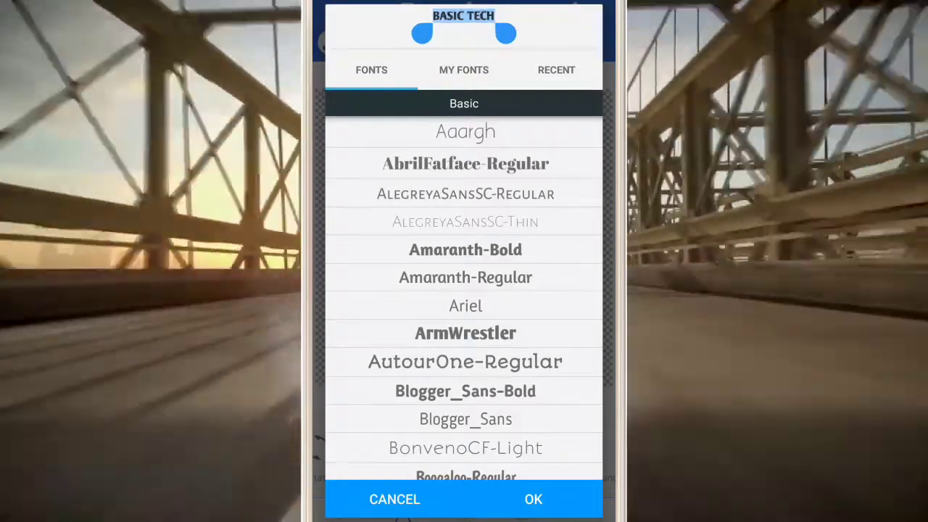
{"action": "scroll", "coordinate": [464, 296], "scroll_direction": "down", "scroll_amount": 1}
{"action": "scroll", "coordinate": [464, 296], "scroll_direction": "down", "scroll_amount": 2}
{"action": "scroll", "coordinate": [465, 296], "scroll_direction": "down", "scroll_amount": 1}
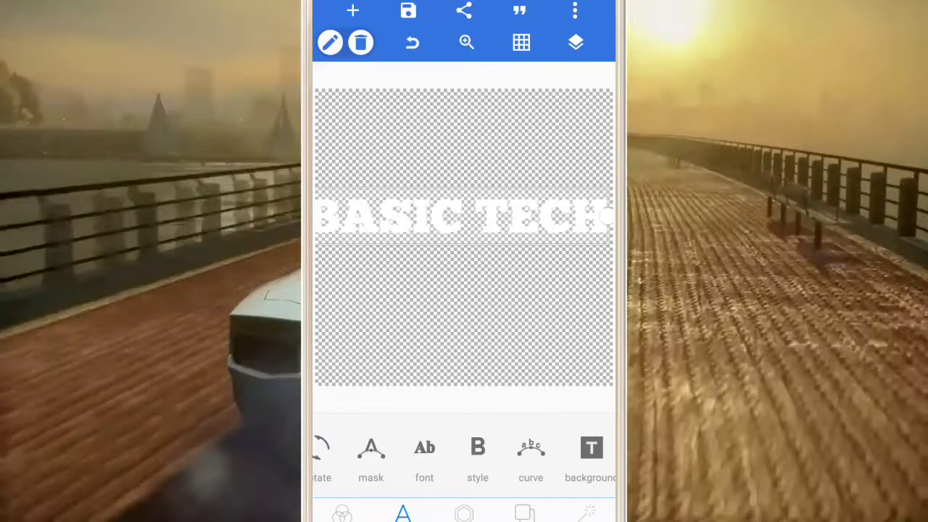
Export the BASIC TECH design to the gallery as a transparent PNG image
{"action": "scroll", "coordinate": [464, 457], "scroll_direction": "right", "scroll_amount": 5}
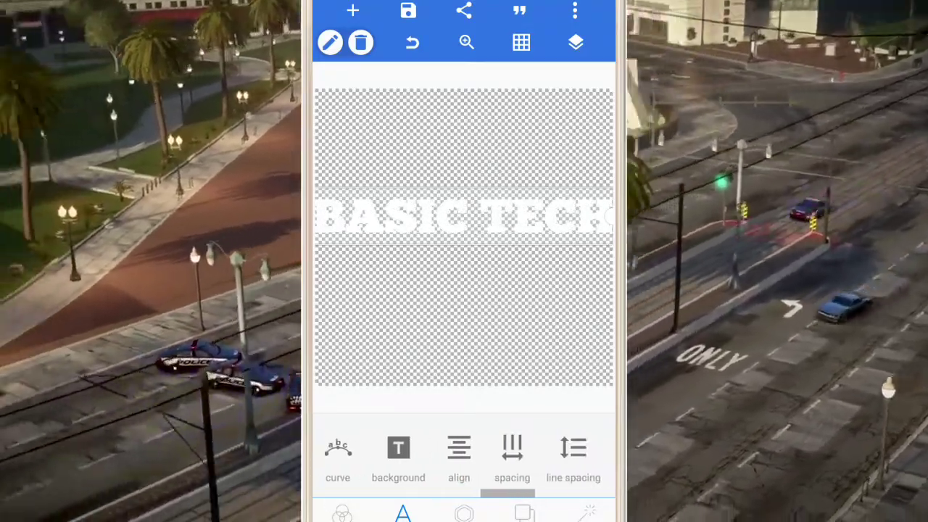
{"action": "scroll", "coordinate": [465, 456], "scroll_direction": "right", "scroll_amount": 2}
{"action": "scroll", "coordinate": [464, 457], "scroll_direction": "right", "scroll_amount": 2}
{"action": "scroll", "coordinate": [464, 457], "scroll_direction": "right", "scroll_amount": 3}
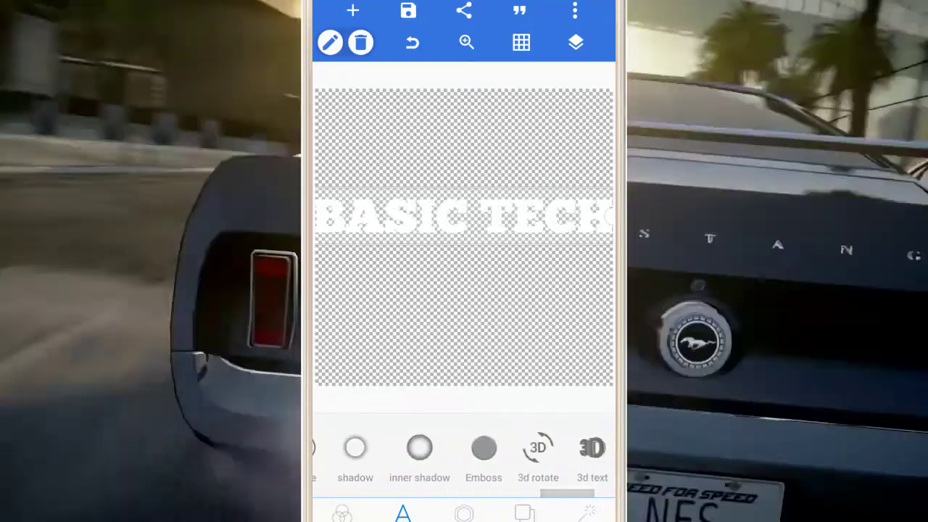
{"action": "scroll", "coordinate": [464, 457], "scroll_direction": "right", "scroll_amount": 2}
{"action": "scroll", "coordinate": [464, 457], "scroll_direction": "left", "scroll_amount": 1}
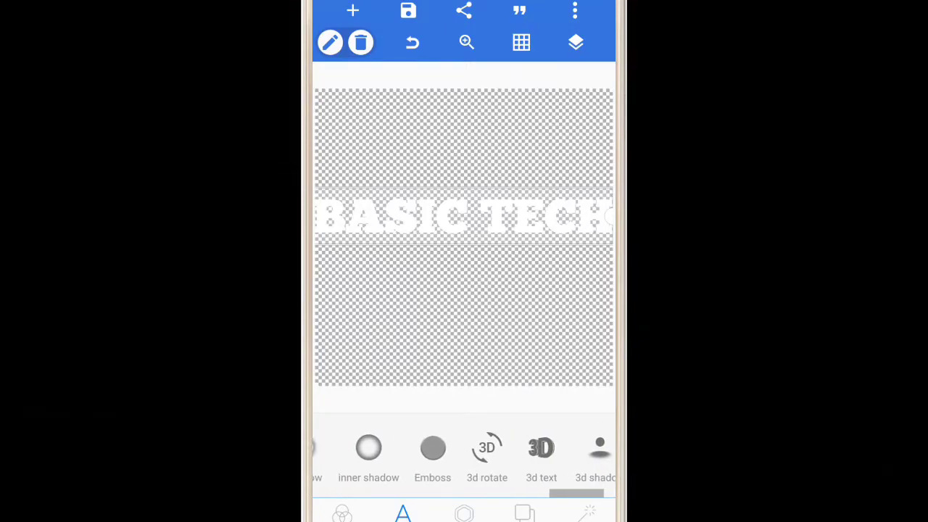
{"action": "scroll", "coordinate": [464, 457], "scroll_direction": "left", "scroll_amount": 3}
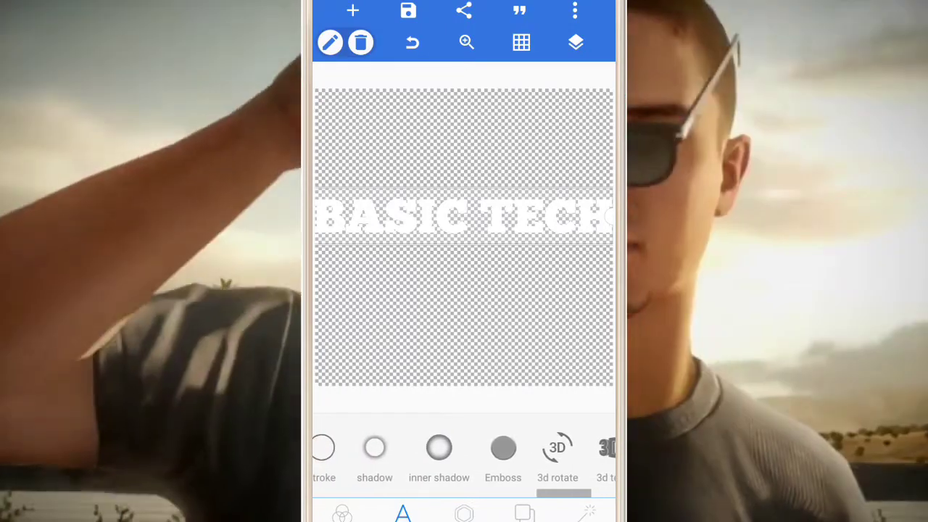
{"action": "left_click", "coordinate": [409, 10]}
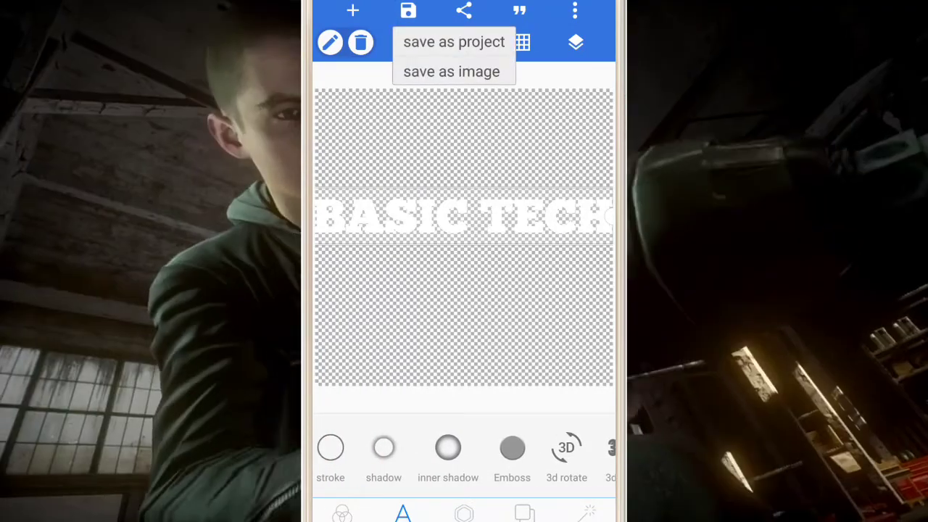
{"action": "left_click", "coordinate": [451, 71]}
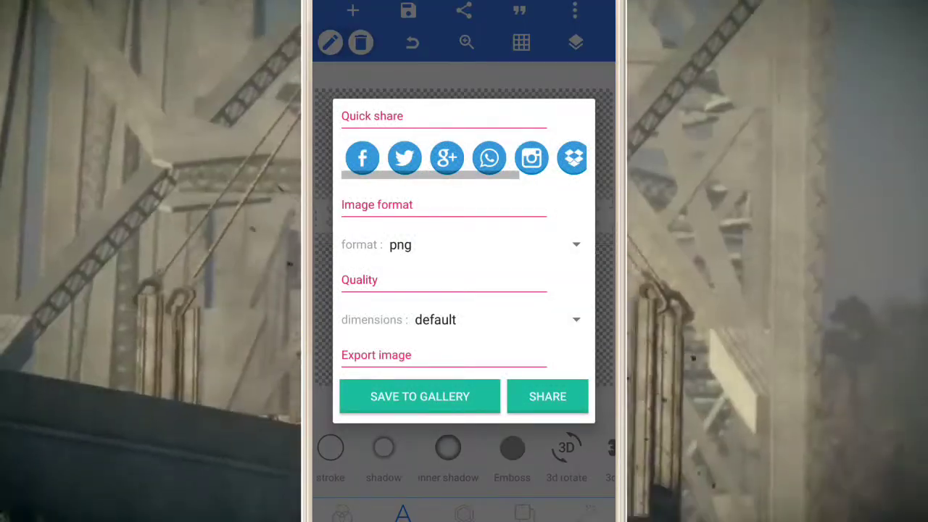
{"action": "left_click", "coordinate": [472, 245]}
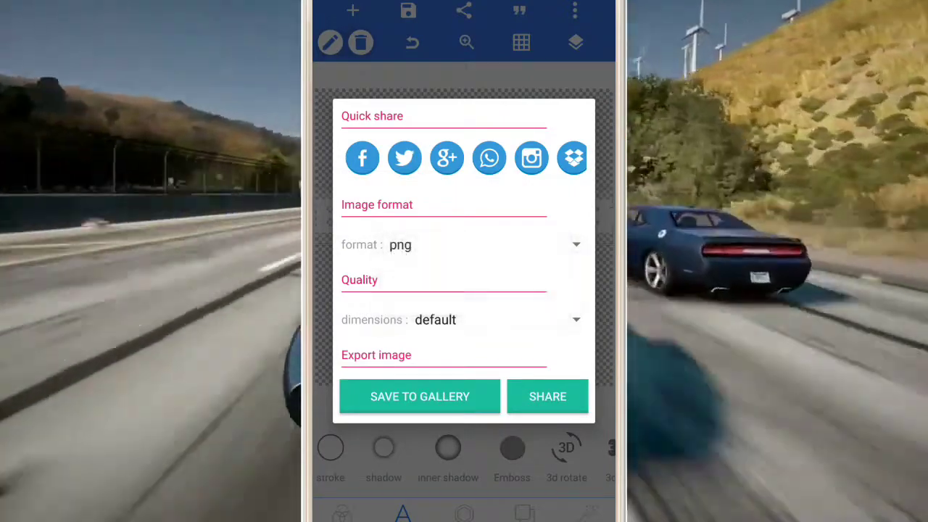
{"action": "left_click", "coordinate": [420, 397]}
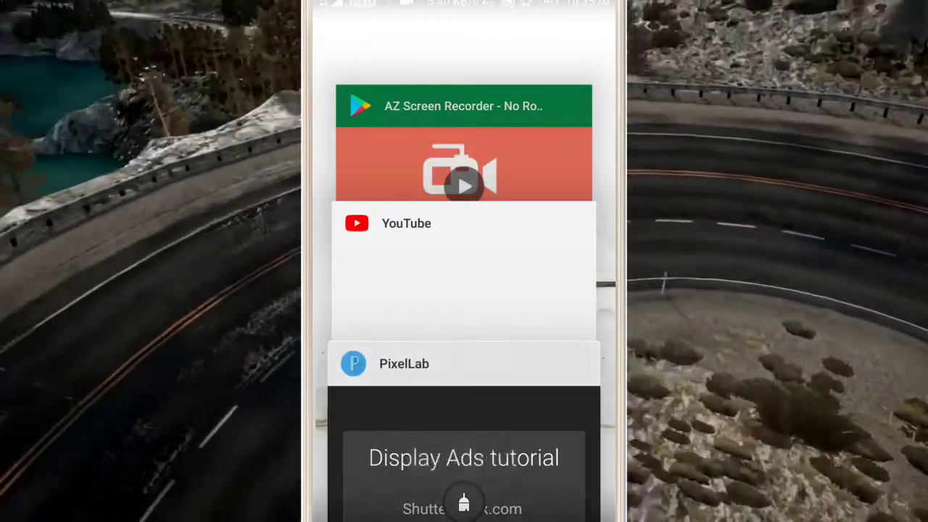
Swipe PixelLab out of recent apps and launch PS Touch from the app drawer
{"action": "left_click_drag", "start_coordinate": [464, 406], "coordinate": [653, 406]}
{"action": "left_click", "coordinate": [464, 502]}
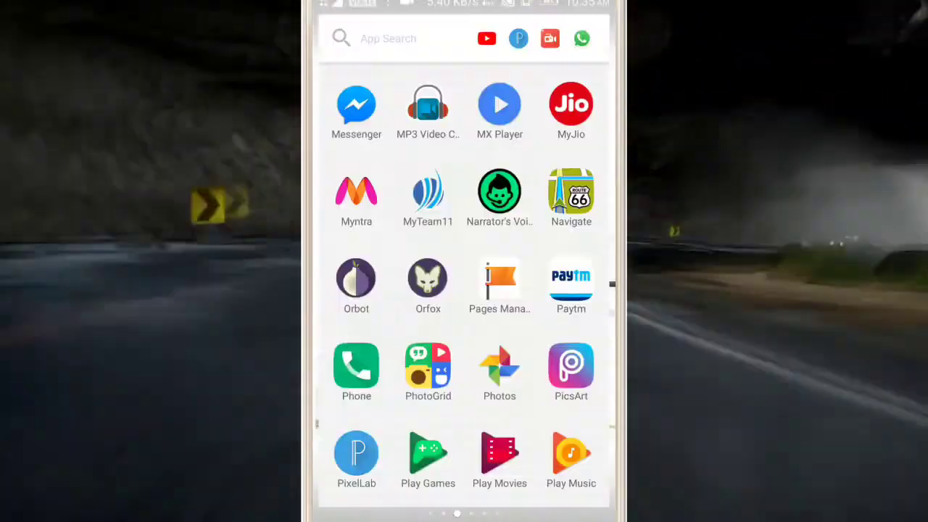
{"action": "left_click_drag", "start_coordinate": [566, 290], "coordinate": [363, 290]}
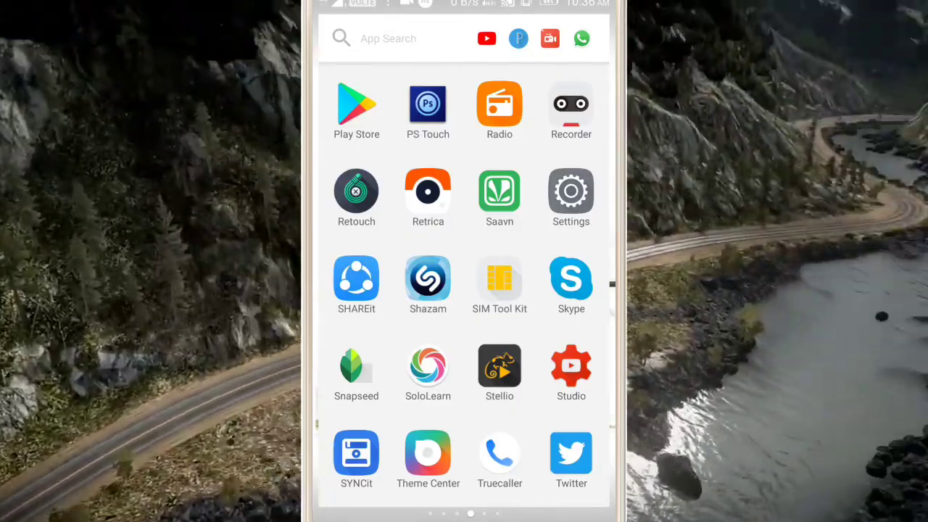
{"action": "left_click_drag", "start_coordinate": [464, 4], "coordinate": [464, 217]}
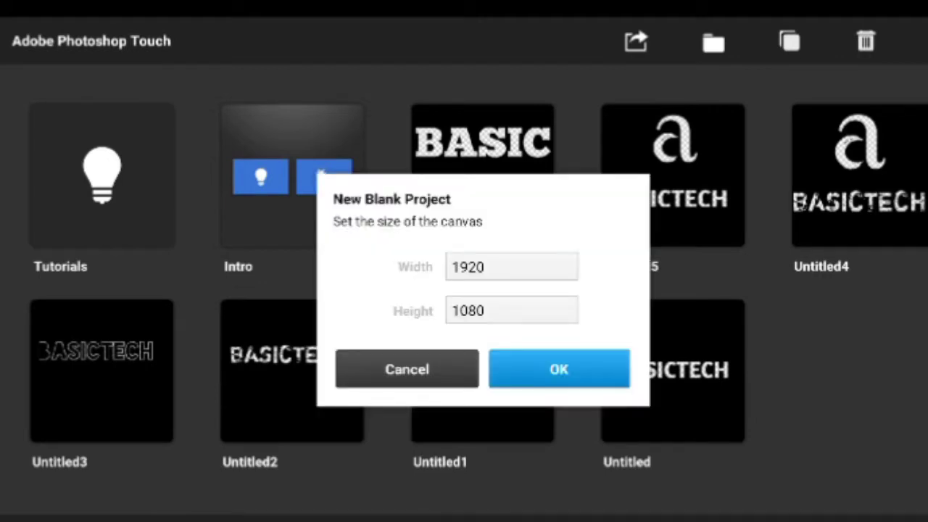
Create a 1920×1080 blank project and fill the canvas solid black via Fill & Stroke
{"action": "key", "text": "Return"}
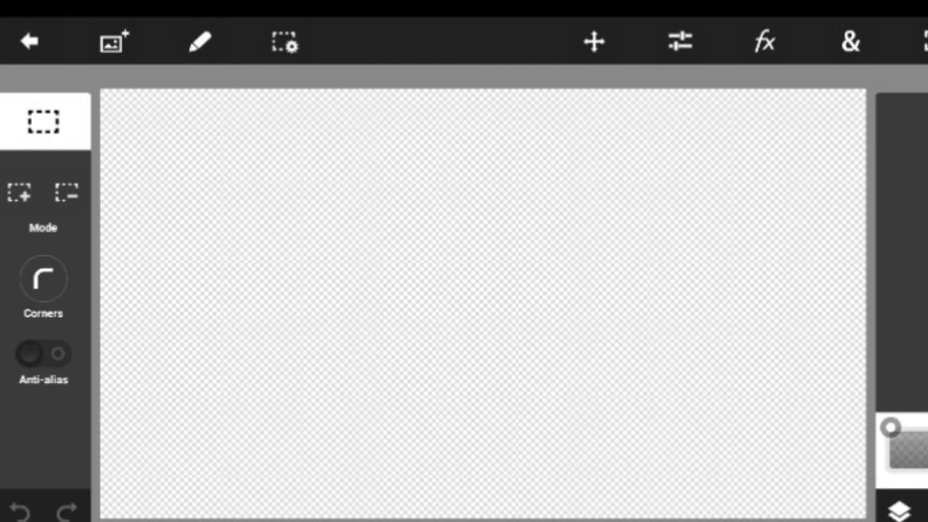
{"action": "left_click", "coordinate": [850, 41]}
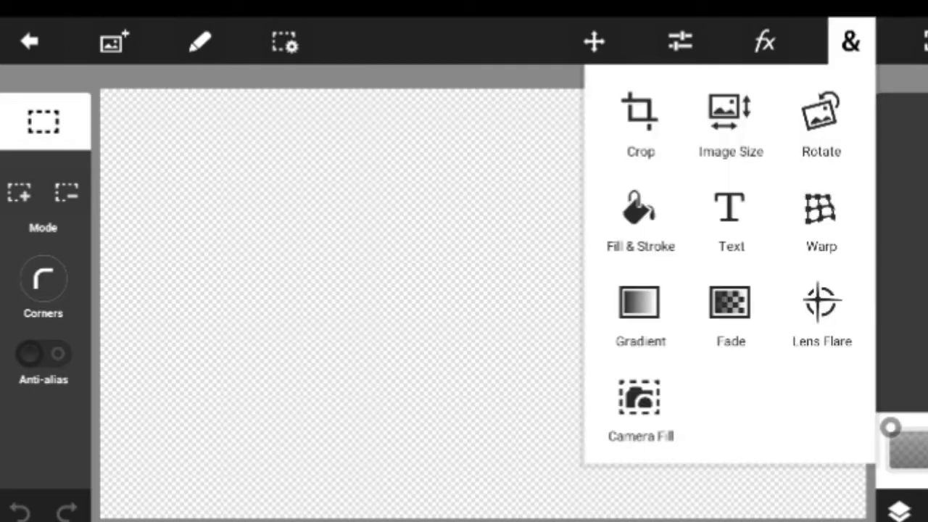
{"action": "left_click", "coordinate": [641, 217]}
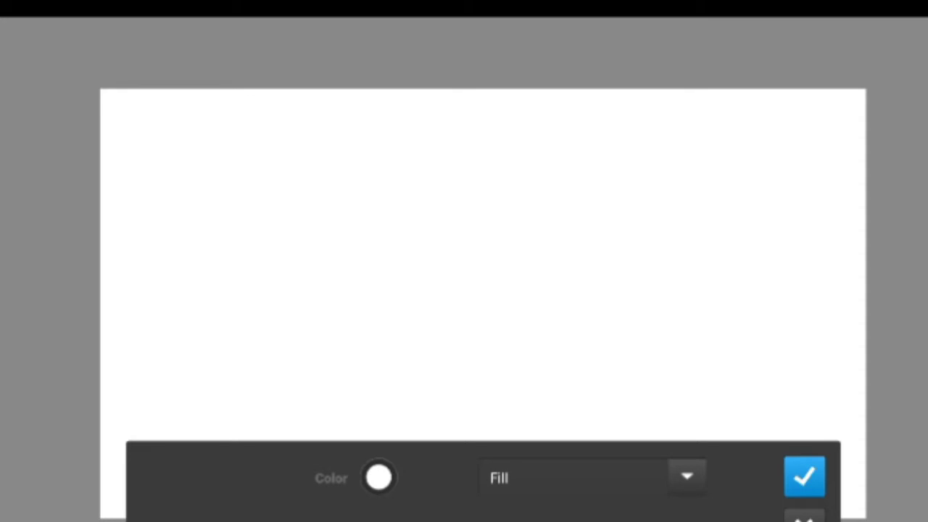
{"action": "left_click", "coordinate": [379, 478]}
{"action": "left_click", "coordinate": [152, 374]}
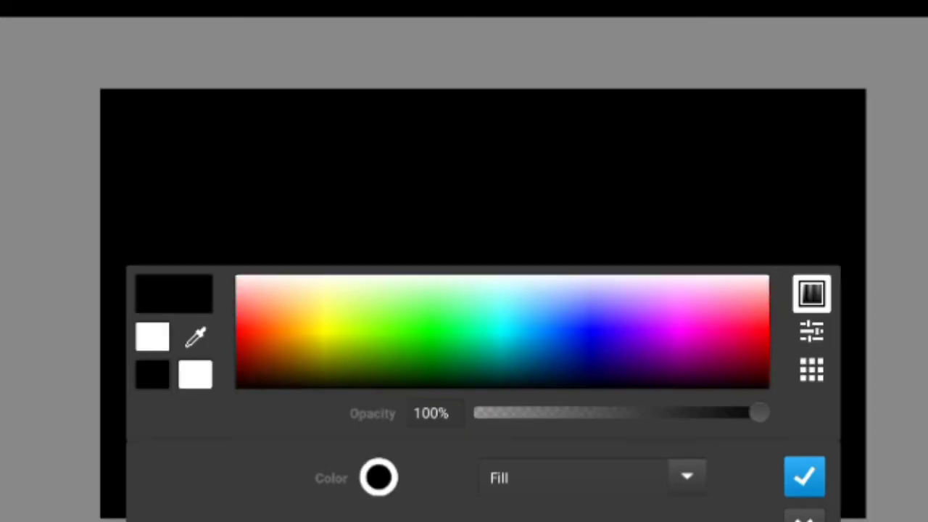
{"action": "left_click", "coordinate": [804, 476]}
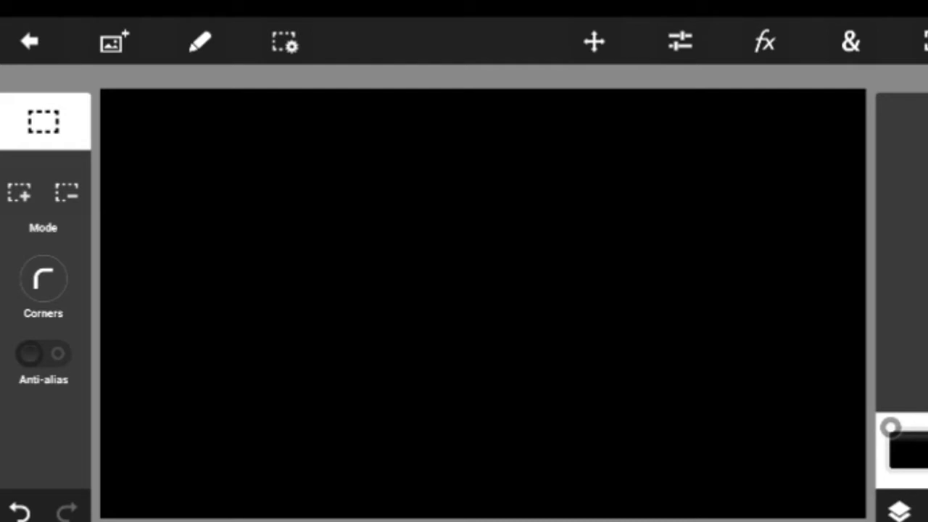
Add the BASIC TECH PNG from the pixelLab photo folder as a new image layer
{"action": "left_click", "coordinate": [926, 506]}
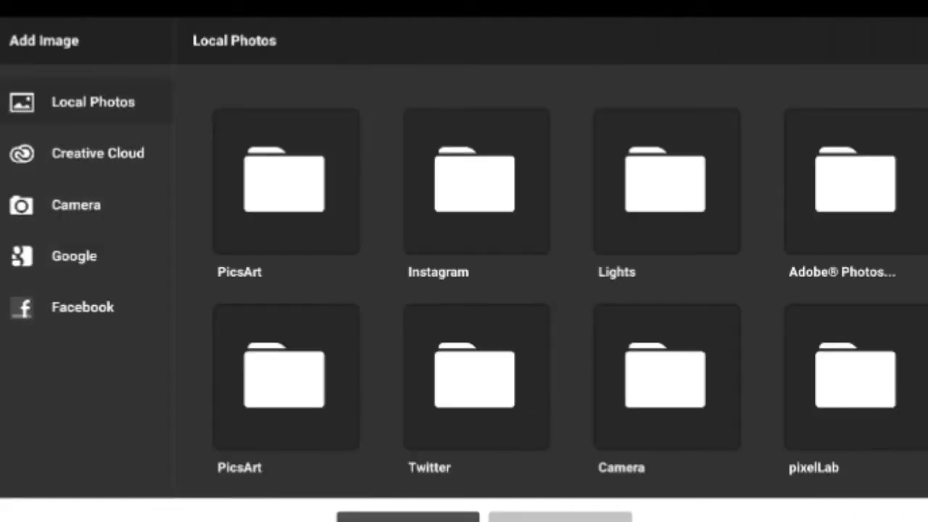
{"action": "scroll", "coordinate": [571, 290], "scroll_direction": "down", "scroll_amount": 3}
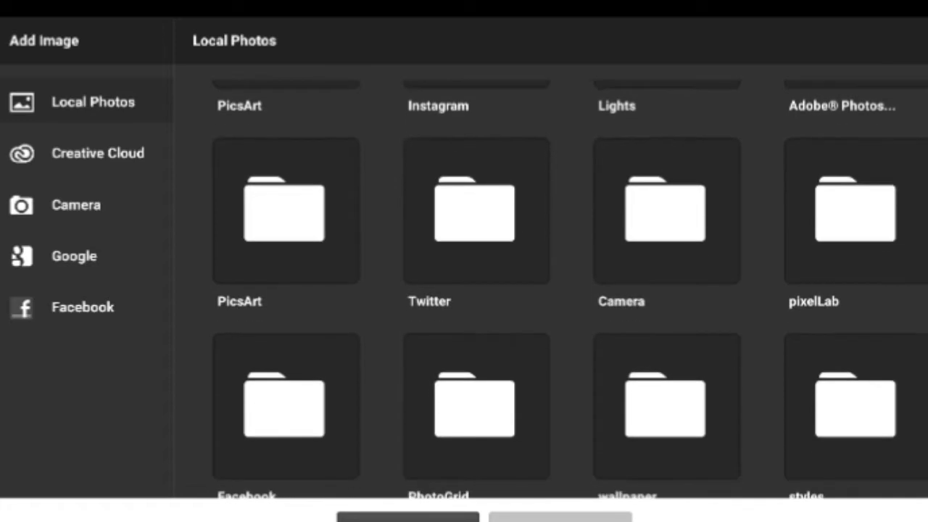
{"action": "scroll", "coordinate": [570, 290], "scroll_direction": "up", "scroll_amount": 3}
{"action": "scroll", "coordinate": [570, 298], "scroll_direction": "down", "scroll_amount": 1}
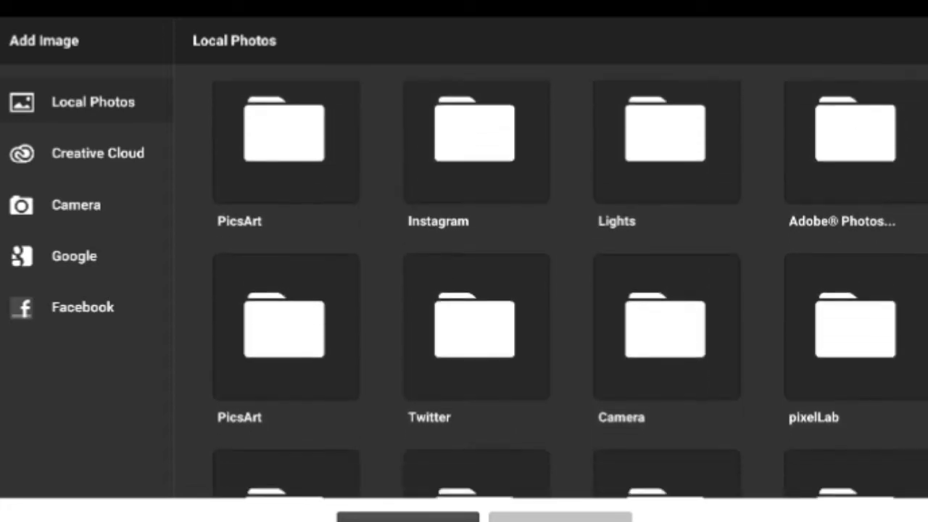
{"action": "scroll", "coordinate": [571, 290], "scroll_direction": "down", "scroll_amount": 1}
{"action": "left_click", "coordinate": [856, 297]}
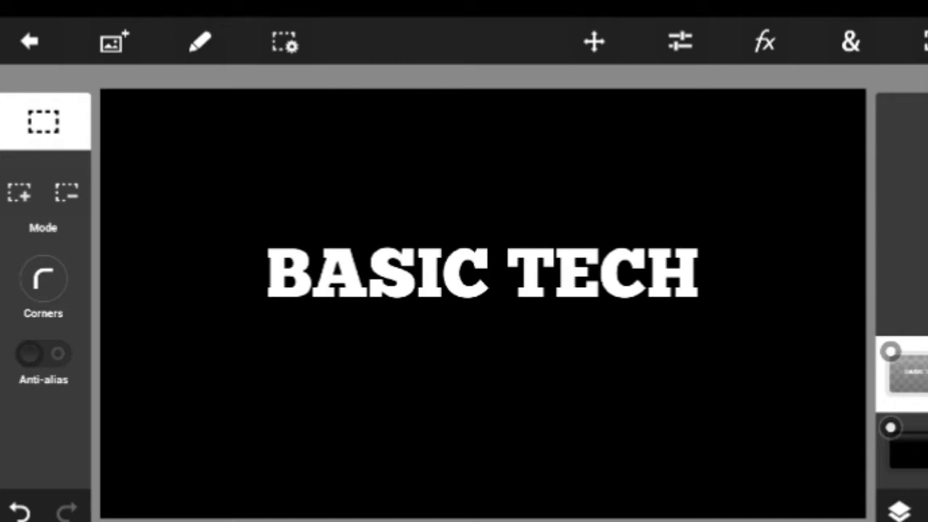
Select the BASIC TECH text pixels and Clear that area from the black layer
{"action": "left_click", "coordinate": [285, 42]}
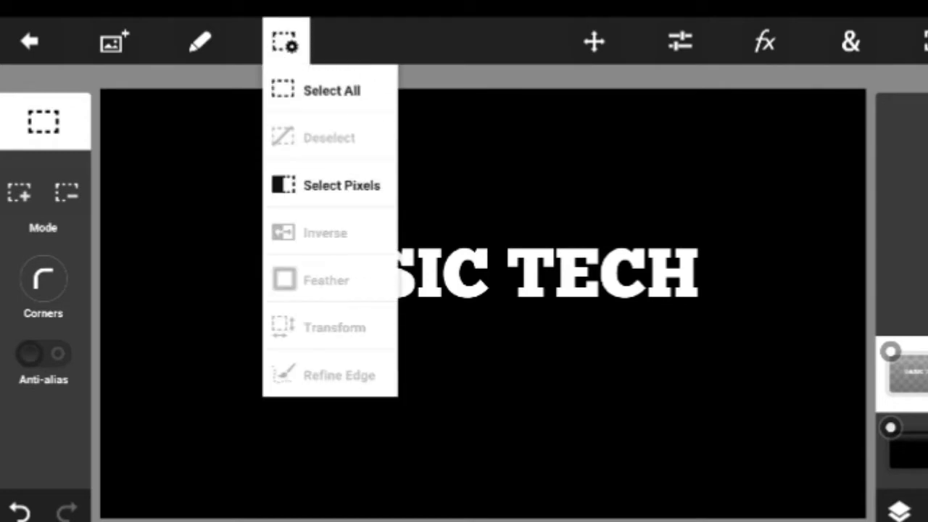
{"action": "left_click", "coordinate": [341, 185]}
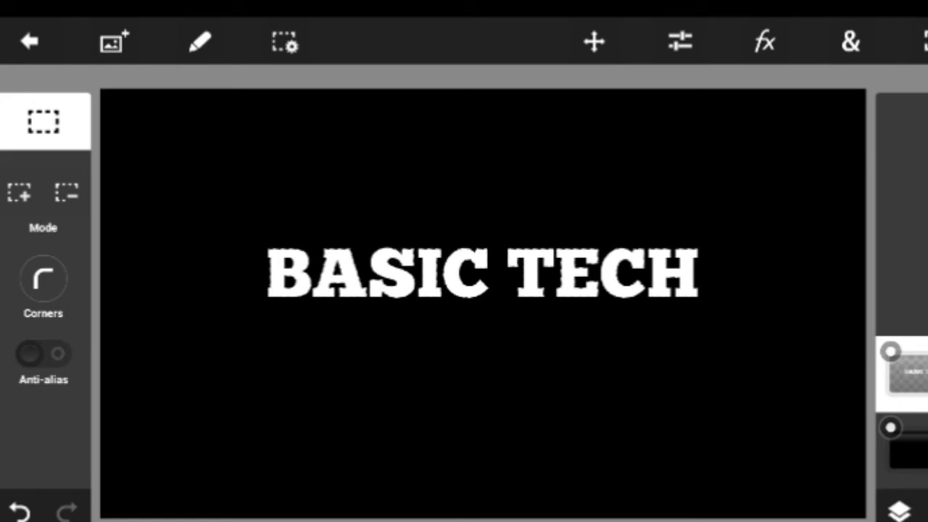
{"action": "left_click", "coordinate": [200, 41]}
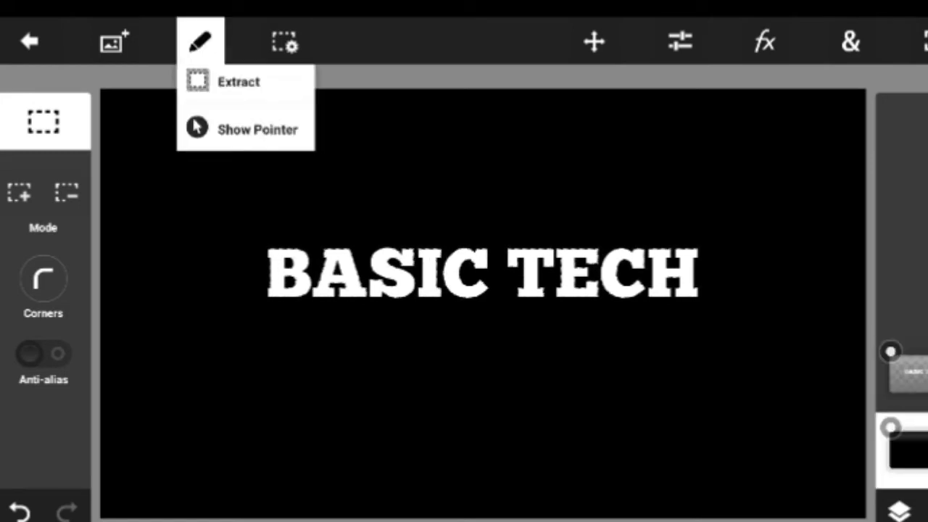
{"action": "left_click", "coordinate": [233, 280]}
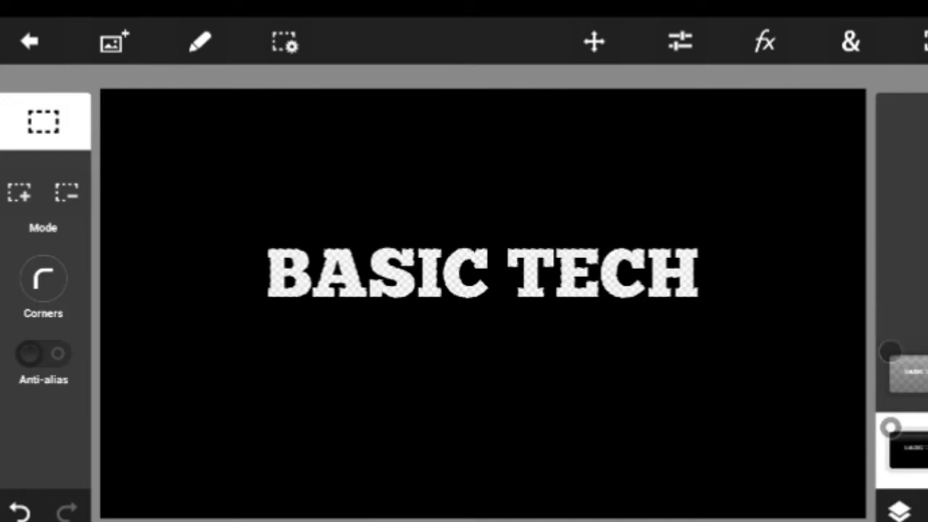
Leave the editor so the project is saved as Untitled7
{"action": "scroll", "coordinate": [482, 276], "scroll_direction": "up", "scroll_amount": 5}
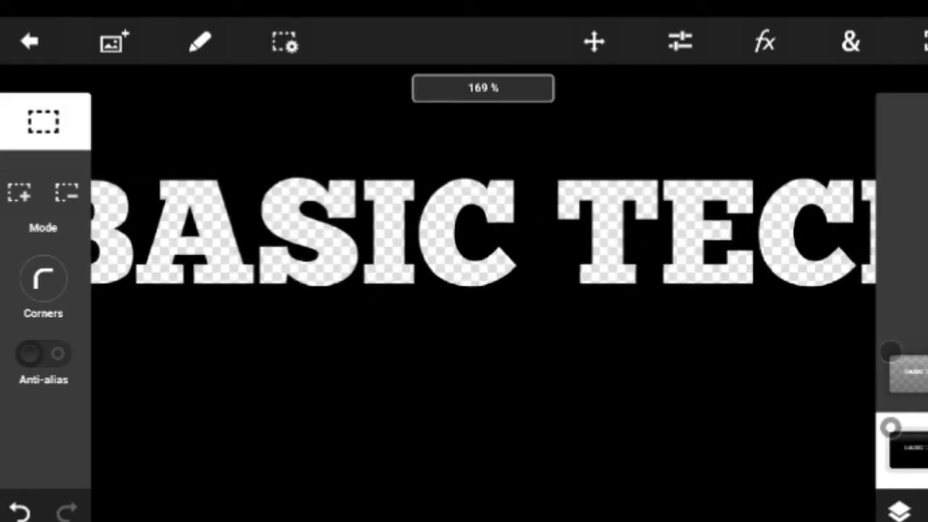
{"action": "scroll", "coordinate": [482, 276], "scroll_direction": "down", "scroll_amount": 3}
{"action": "scroll", "coordinate": [482, 276], "scroll_direction": "down", "scroll_amount": 1}
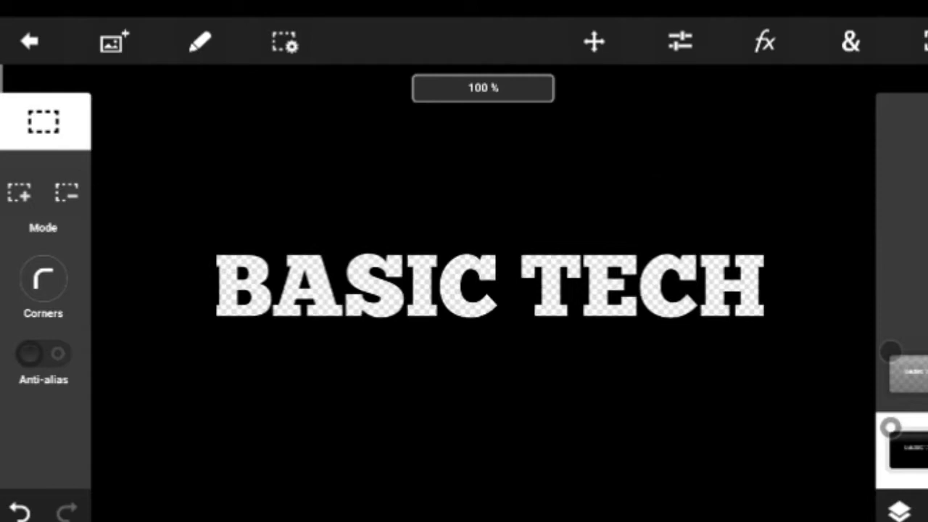
{"action": "scroll", "coordinate": [482, 276], "scroll_direction": "down", "scroll_amount": 1}
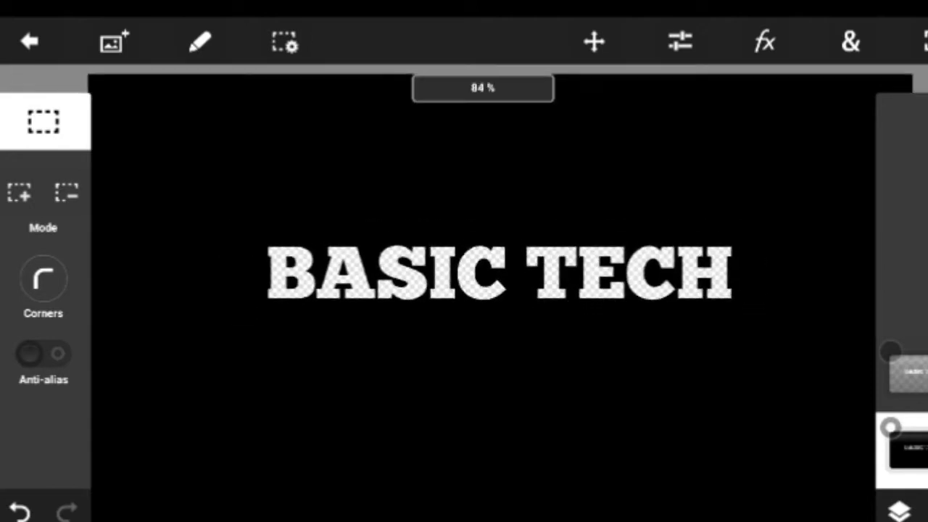
{"action": "key", "text": "Escape"}
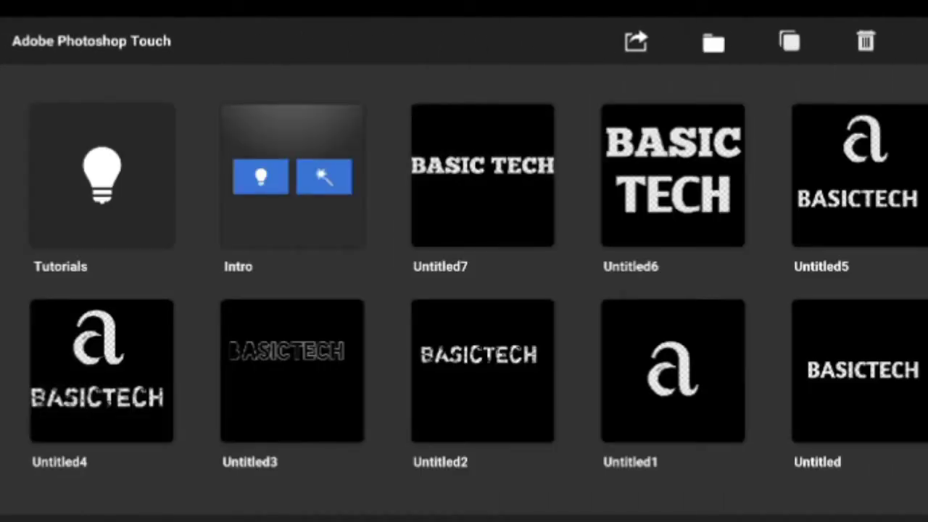
Save the Untitled7 project to the device gallery in PNG format
{"action": "left_click", "coordinate": [482, 175]}
{"action": "left_click", "coordinate": [636, 42]}
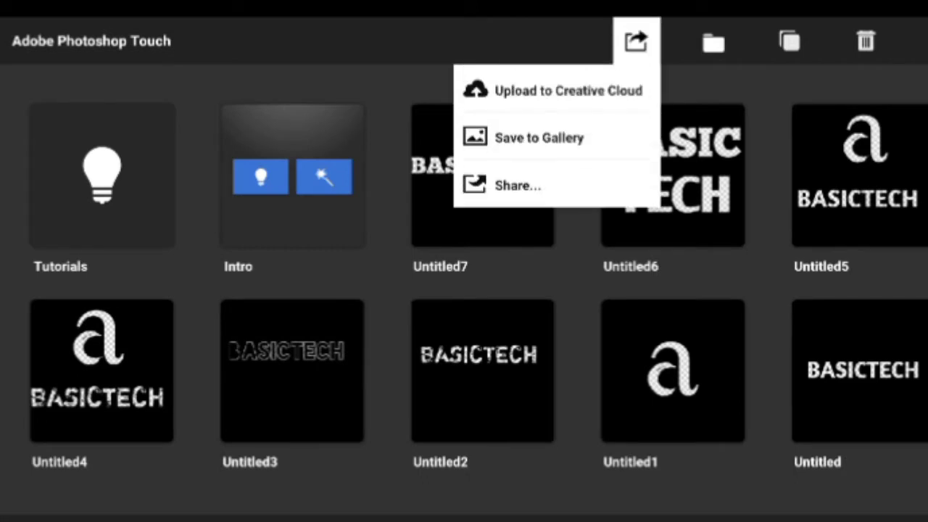
{"action": "left_click", "coordinate": [539, 138]}
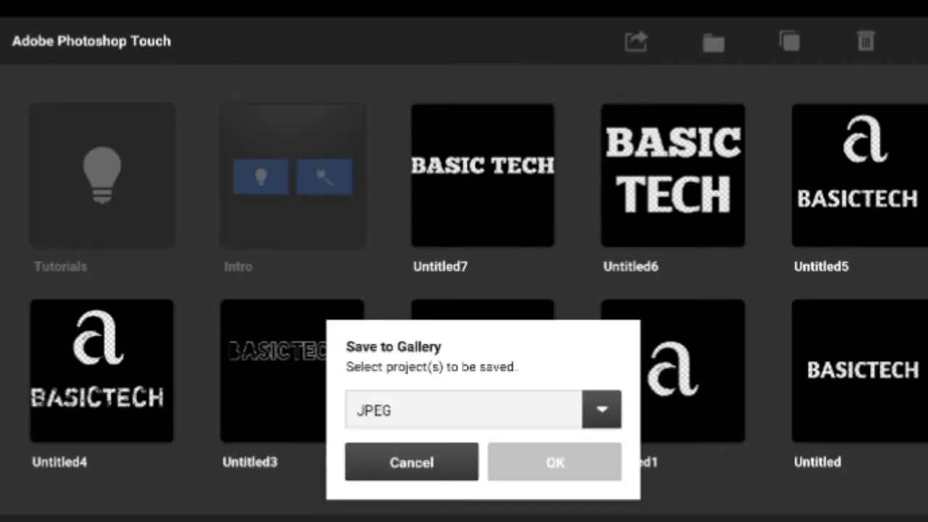
{"action": "left_click", "coordinate": [602, 409]}
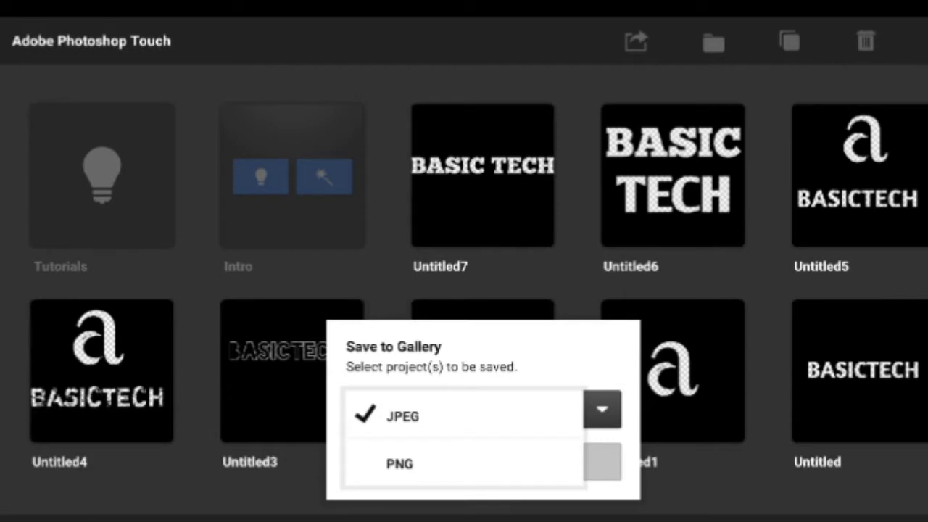
{"action": "left_click", "coordinate": [399, 464]}
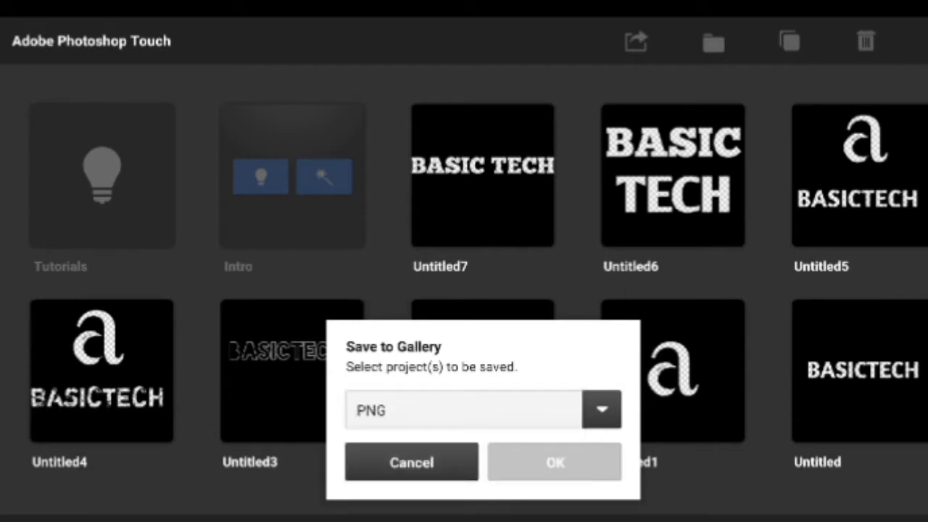
{"action": "left_click", "coordinate": [482, 174]}
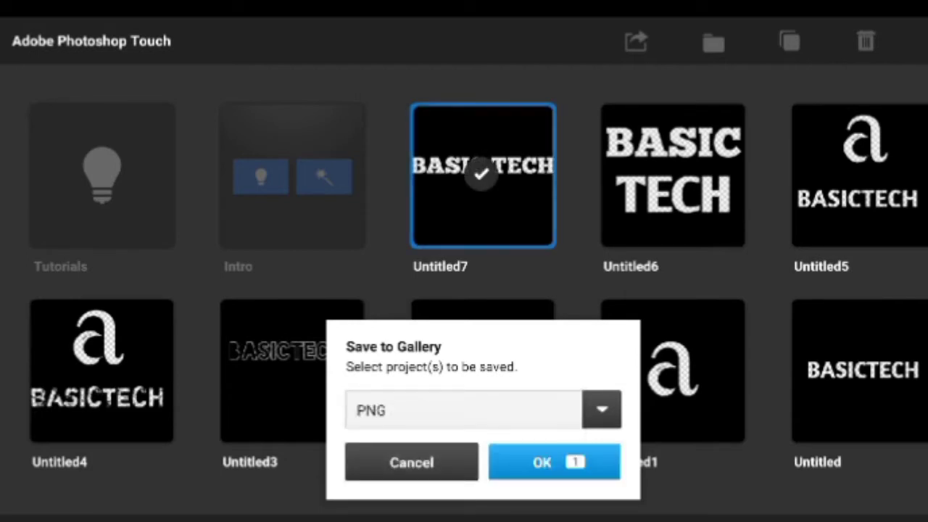
{"action": "left_click", "coordinate": [554, 462]}
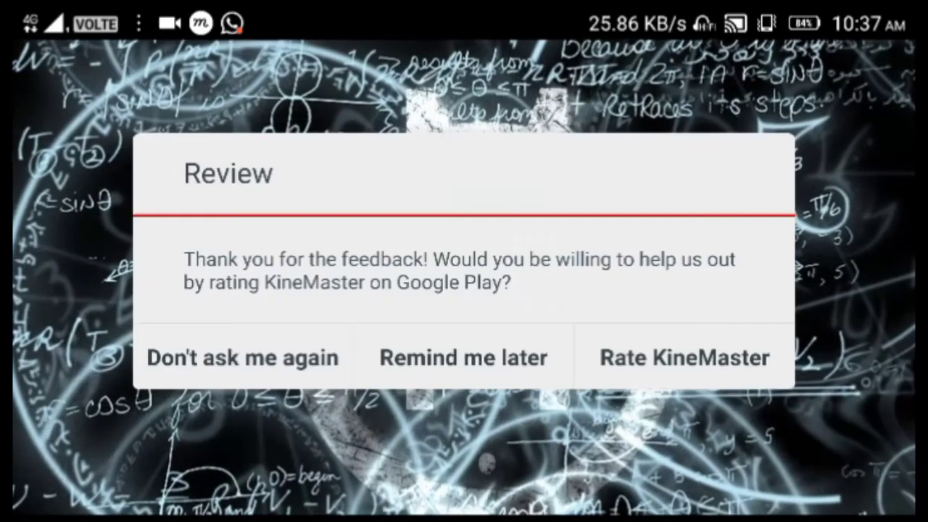
Dismiss the rating prompt and create an Empty Project in KineMaster
{"action": "key", "text": "Escape"}
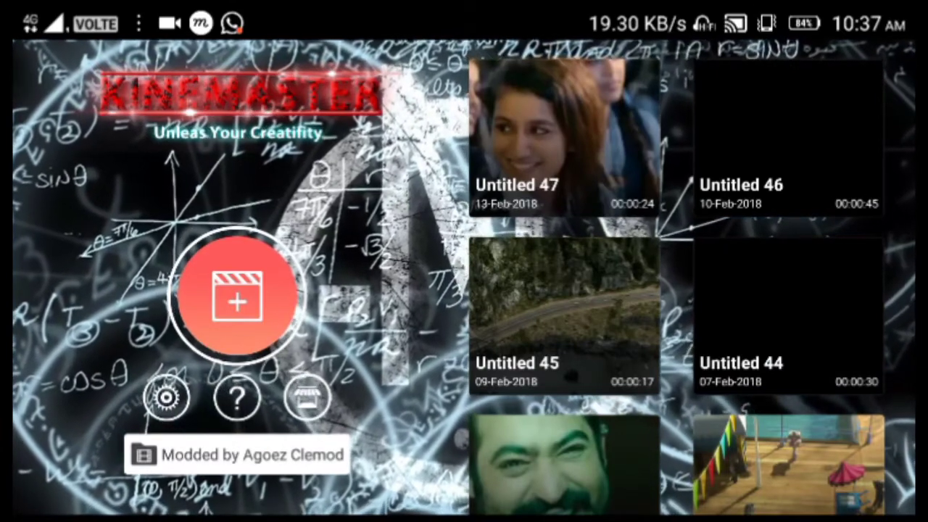
{"action": "left_click", "coordinate": [238, 297]}
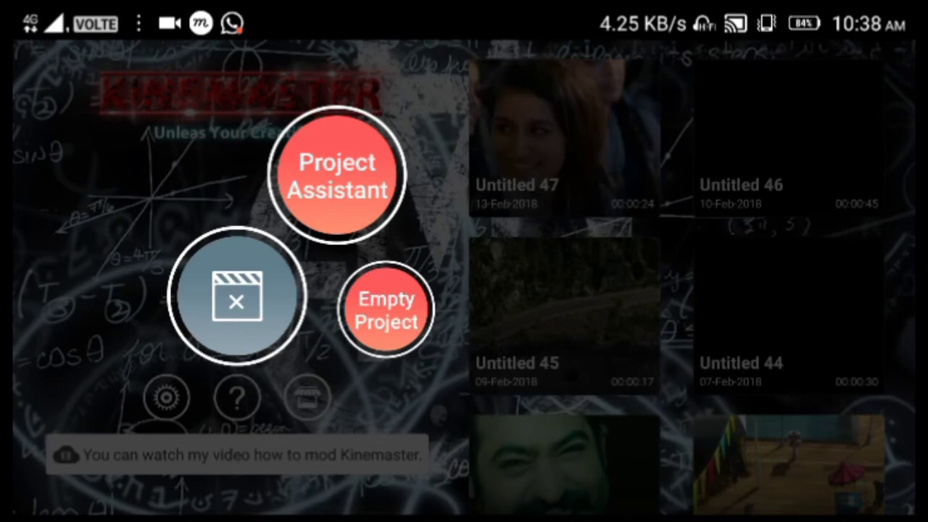
{"action": "left_click", "coordinate": [386, 311]}
Browse the media library's 0/ Download and download folders looking for the road footage
{"action": "left_click", "coordinate": [779, 127]}
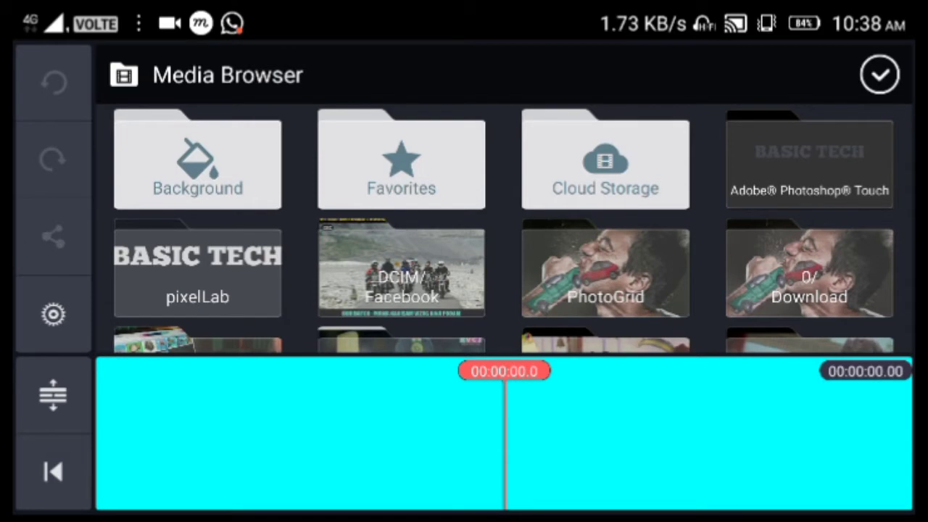
{"action": "scroll", "coordinate": [504, 232], "scroll_direction": "down", "scroll_amount": 2}
{"action": "left_click", "coordinate": [809, 167]}
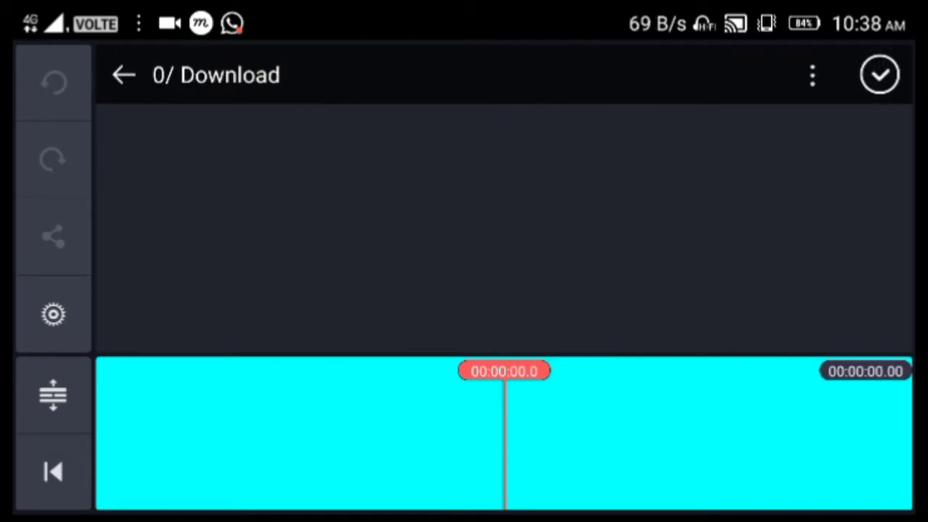
{"action": "key", "text": "Escape"}
{"action": "scroll", "coordinate": [504, 228], "scroll_direction": "down", "scroll_amount": 3}
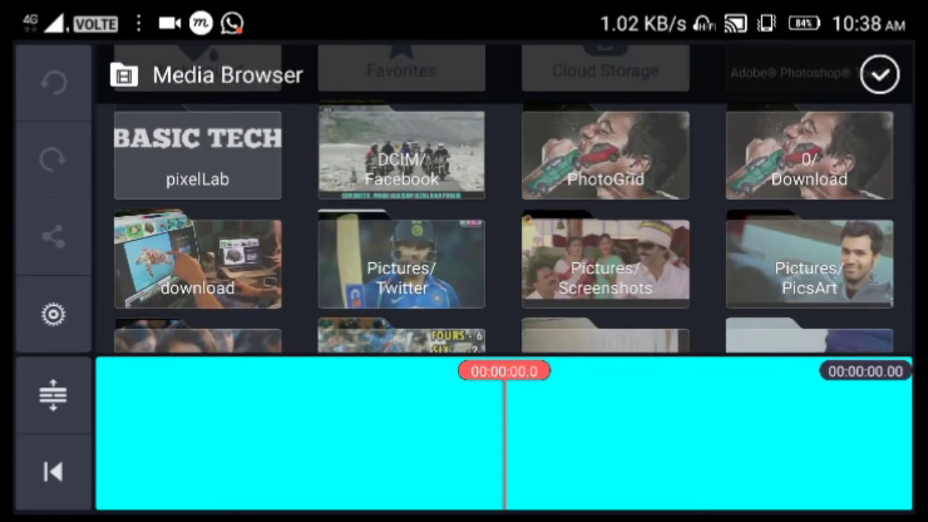
{"action": "left_click", "coordinate": [127, 205]}
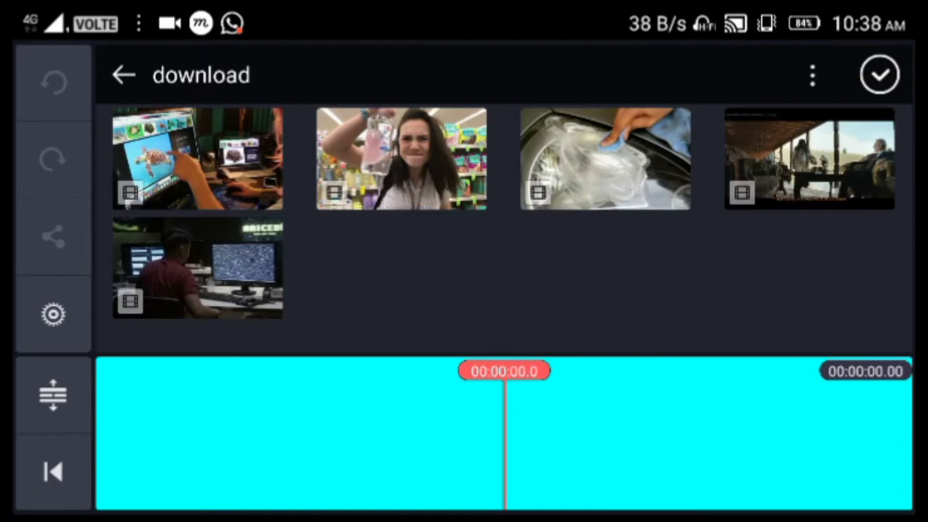
{"action": "key", "text": "Escape"}
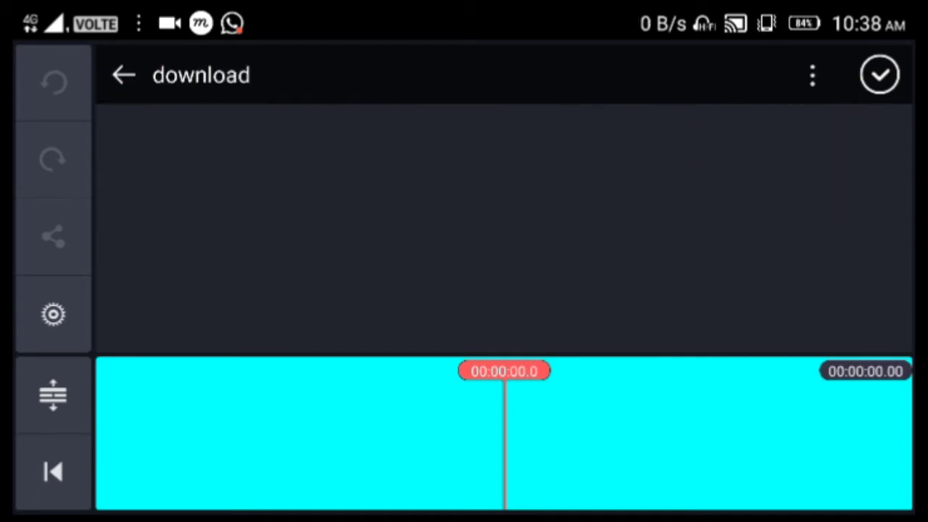
Add the aerial road video from the BBB5-10E3/ Download folder to the timeline
{"action": "scroll", "coordinate": [504, 199], "scroll_direction": "down", "scroll_amount": 2}
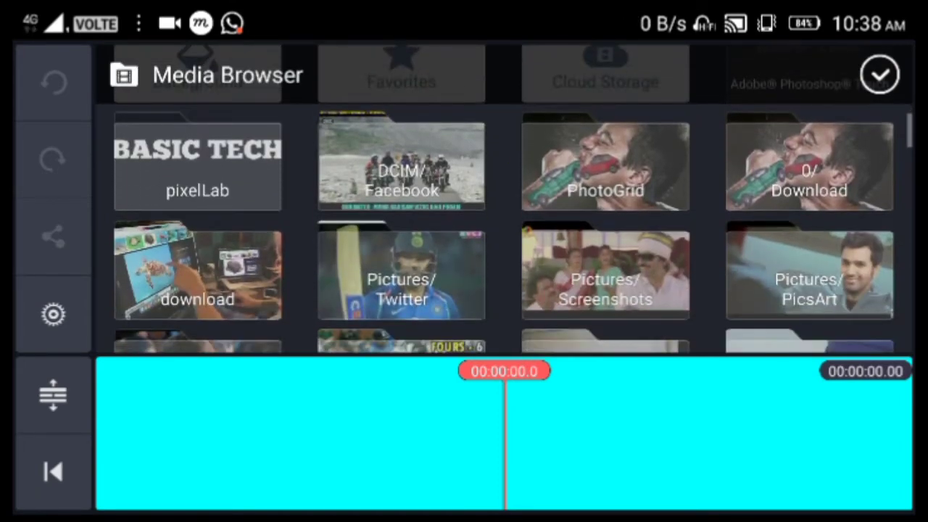
{"action": "scroll", "coordinate": [504, 228], "scroll_direction": "down", "scroll_amount": 1}
{"action": "scroll", "coordinate": [504, 228], "scroll_direction": "down", "scroll_amount": 1}
{"action": "scroll", "coordinate": [504, 229], "scroll_direction": "down", "scroll_amount": 1}
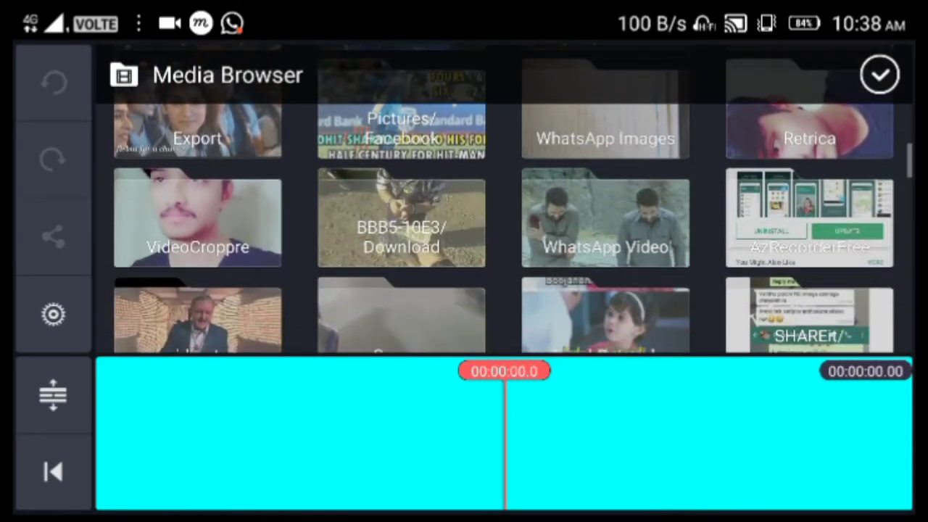
{"action": "left_click", "coordinate": [401, 279]}
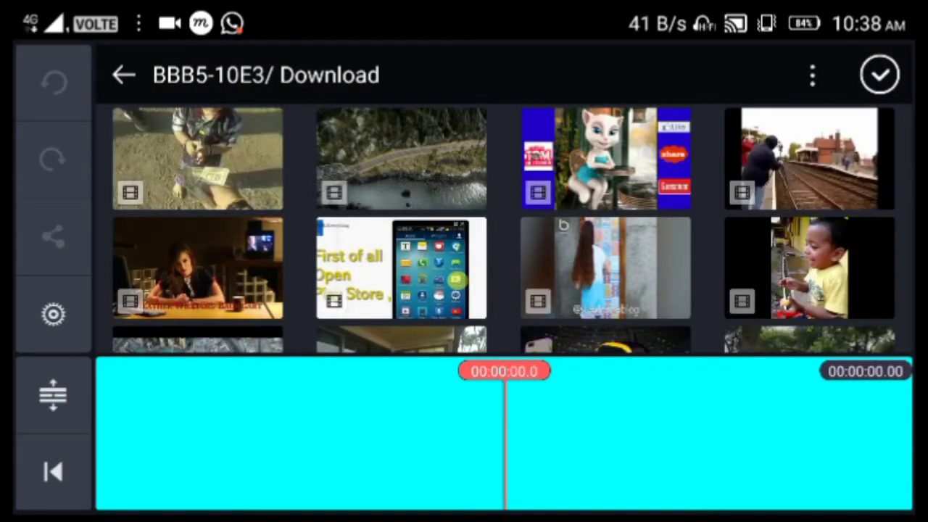
{"action": "left_click", "coordinate": [401, 268]}
Accept the encoding warning and scrub the clip to find where the race footage begins
{"action": "left_click", "coordinate": [465, 429]}
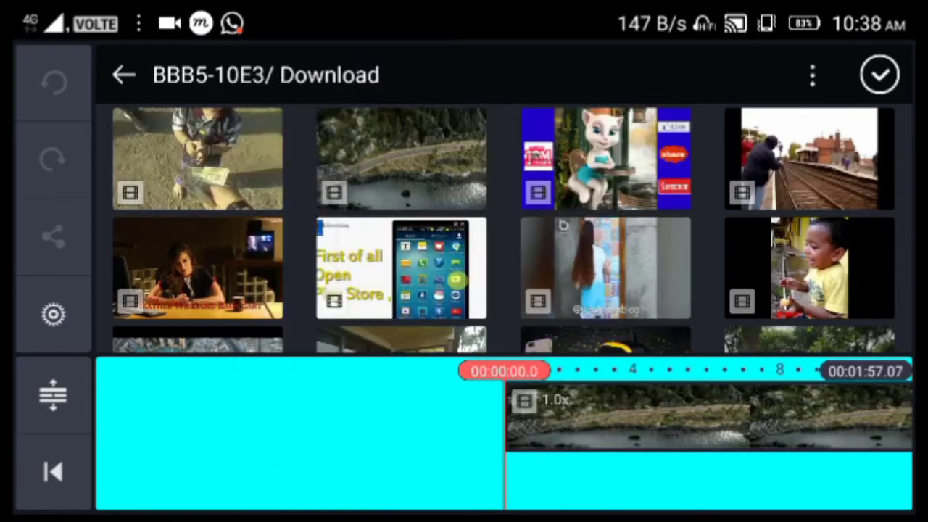
{"action": "left_click", "coordinate": [880, 74]}
{"action": "left_click_drag", "start_coordinate": [290, 414], "coordinate": [580, 414]}
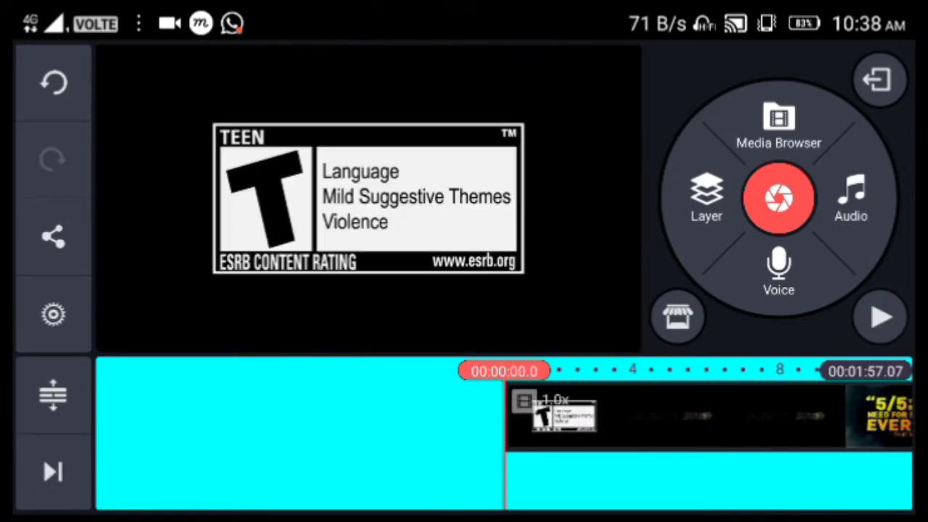
{"action": "left_click_drag", "start_coordinate": [653, 413], "coordinate": [377, 414]}
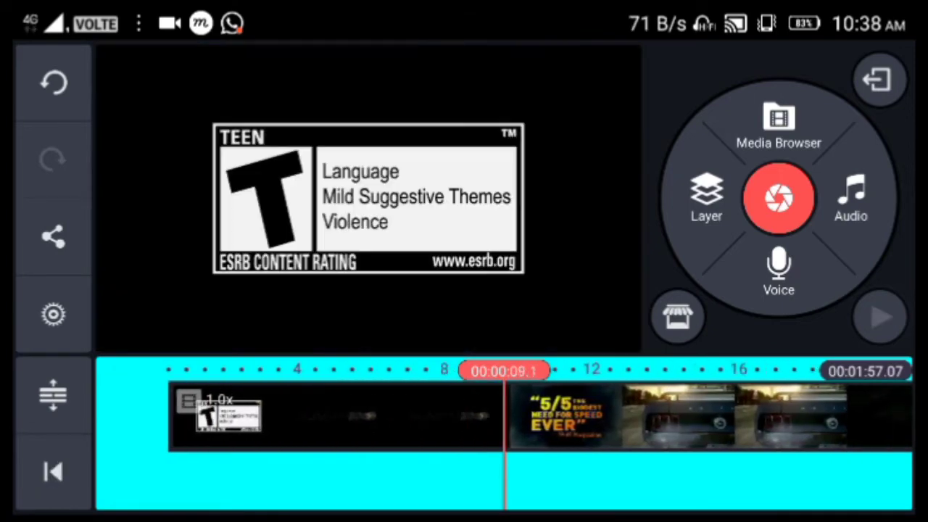
{"action": "left_click_drag", "start_coordinate": [616, 413], "coordinate": [391, 413]}
{"action": "left_click_drag", "start_coordinate": [653, 413], "coordinate": [453, 413]}
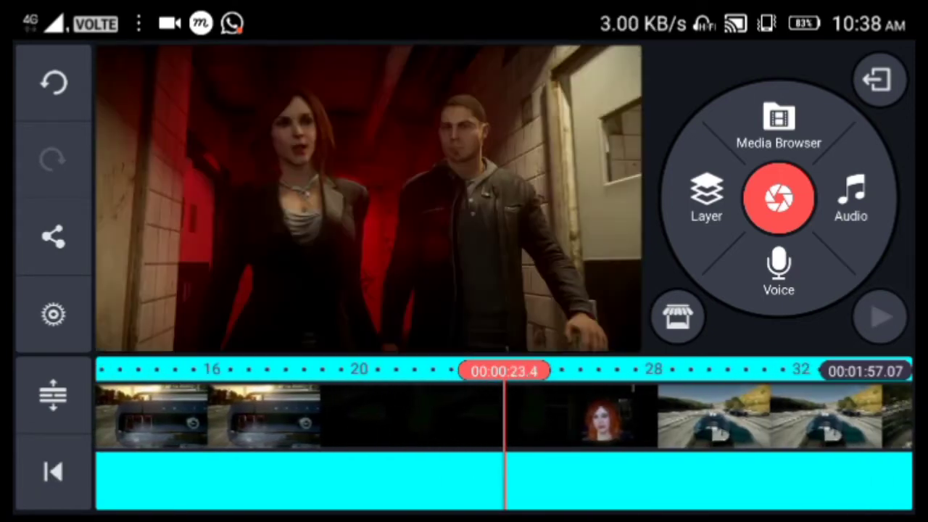
{"action": "left_click_drag", "start_coordinate": [363, 414], "coordinate": [507, 414]}
{"action": "left_click_drag", "start_coordinate": [580, 414], "coordinate": [420, 414]}
{"action": "mouse_move", "coordinate": [653, 413]}
{"action": "left_mouse_down"}
{"action": "mouse_move", "coordinate": [326, 413]}
{"action": "mouse_move", "coordinate": [594, 413]}
{"action": "left_mouse_up"}
Trim the clip's start so it begins on the highway race, leaving 01:24.77
{"action": "left_click", "coordinate": [53, 471]}
{"action": "left_click", "coordinate": [616, 414]}
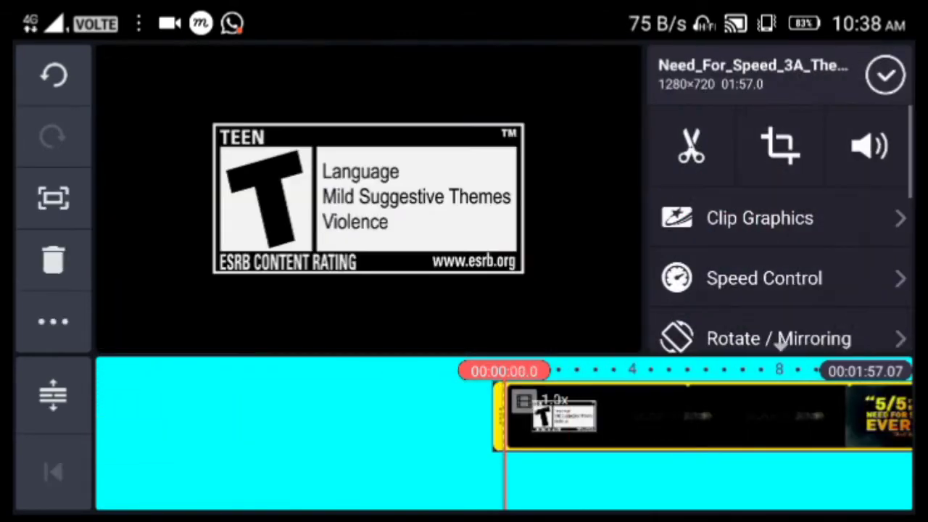
{"action": "mouse_move", "coordinate": [500, 417]}
{"action": "left_mouse_down"}
{"action": "mouse_move", "coordinate": [871, 417]}
{"action": "mouse_move", "coordinate": [653, 417]}
{"action": "left_mouse_up"}
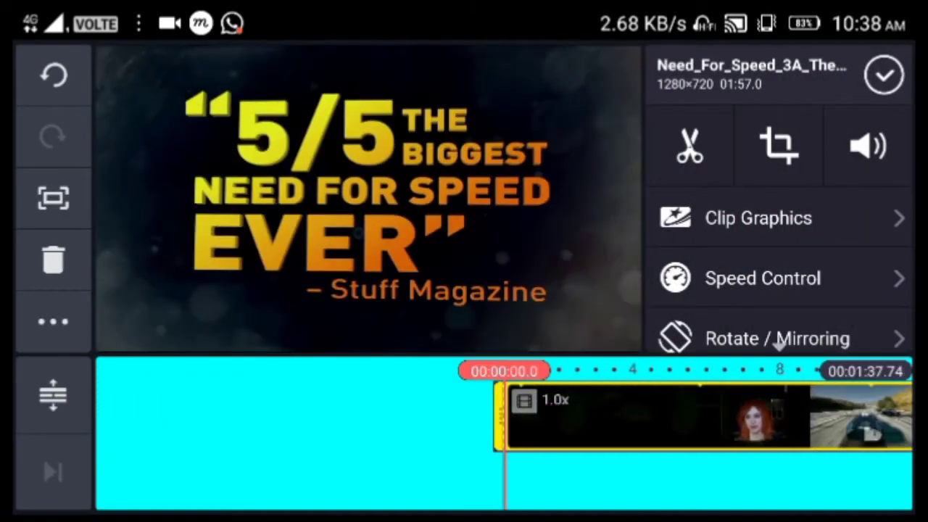
{"action": "left_click_drag", "start_coordinate": [500, 417], "coordinate": [689, 417]}
{"action": "left_click_drag", "start_coordinate": [500, 417], "coordinate": [551, 417]}
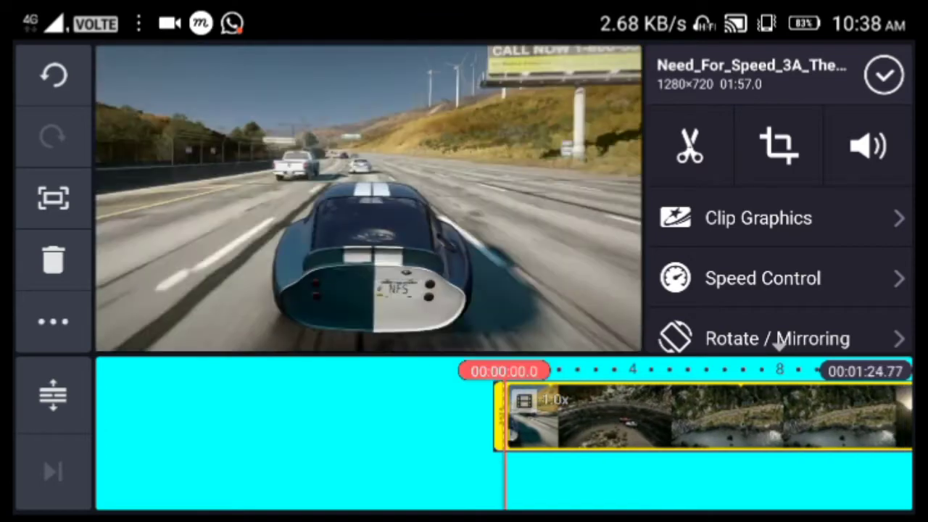
{"action": "left_click", "coordinate": [884, 75]}
Overlay the BASIC TECH PNG from the pixelLab folder, enlarge it, and delete the old layer
{"action": "left_click", "coordinate": [707, 199]}
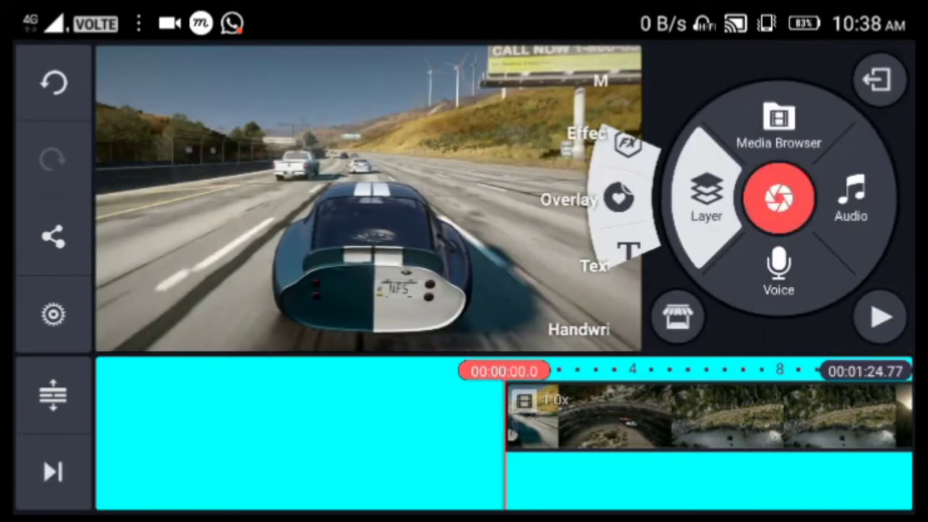
{"action": "left_click", "coordinate": [657, 93]}
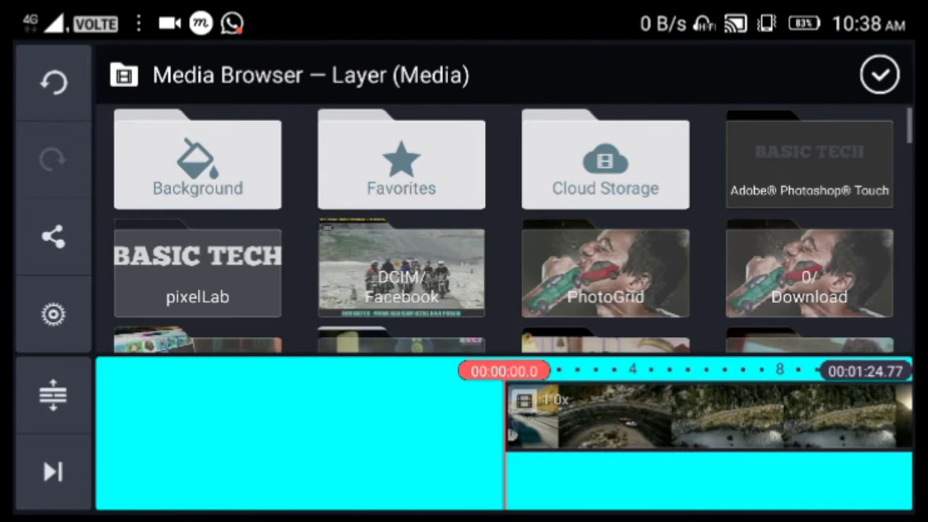
{"action": "left_click", "coordinate": [197, 272]}
{"action": "left_click", "coordinate": [197, 158]}
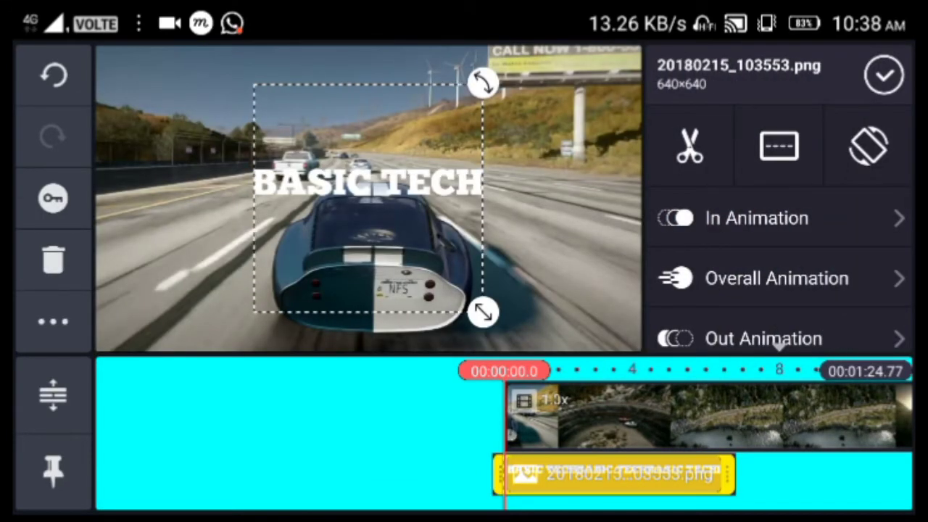
{"action": "left_click_drag", "start_coordinate": [483, 312], "coordinate": [509, 338]}
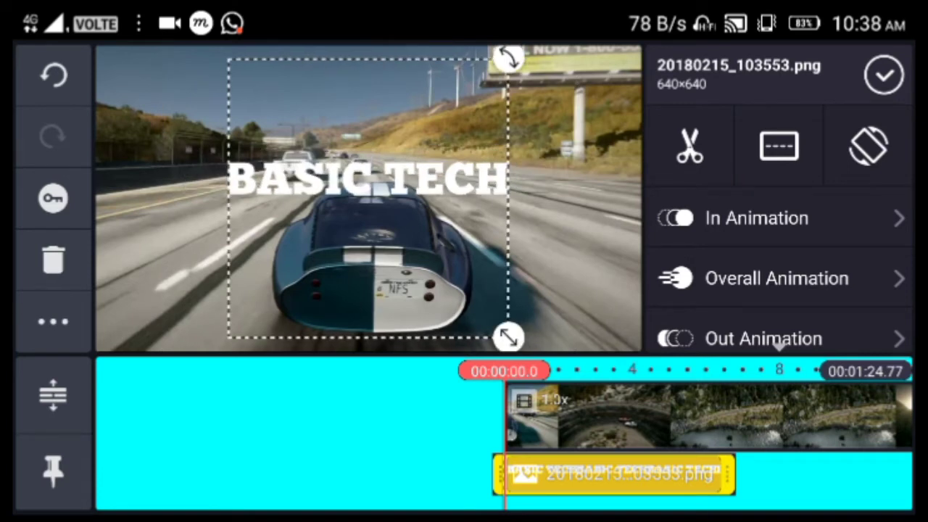
{"action": "left_click", "coordinate": [53, 258]}
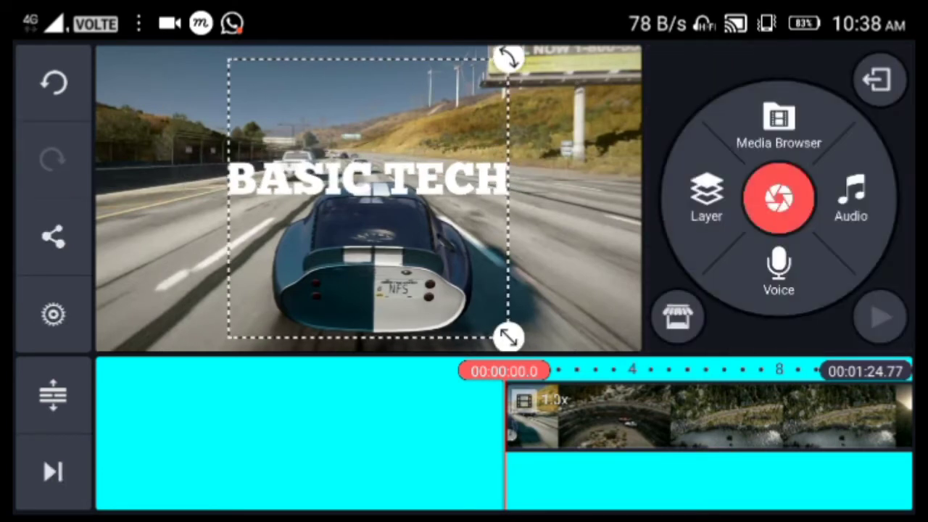
Add the BASIC TECH PNG from the Adobe Photoshop Touch folder, enlarged to fill the frame
{"action": "left_click", "coordinate": [706, 196]}
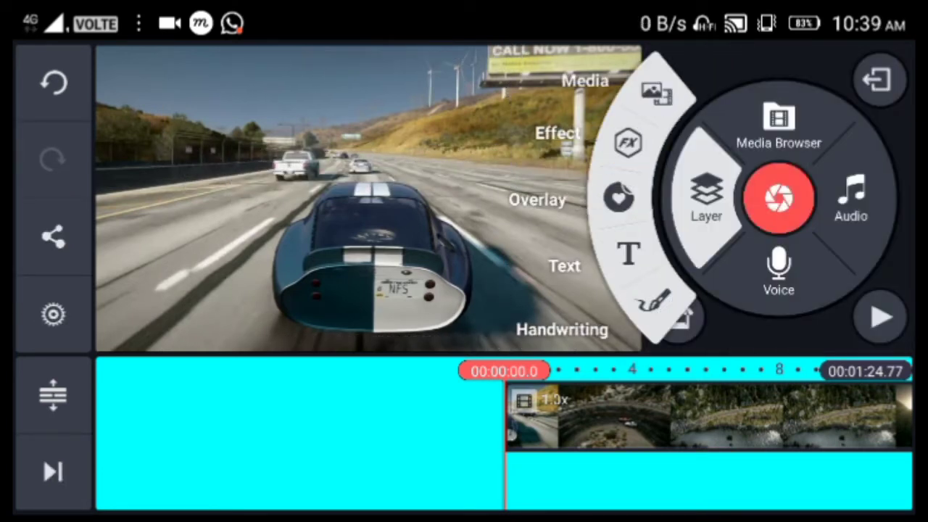
{"action": "left_click", "coordinate": [655, 91]}
{"action": "left_click", "coordinate": [809, 160]}
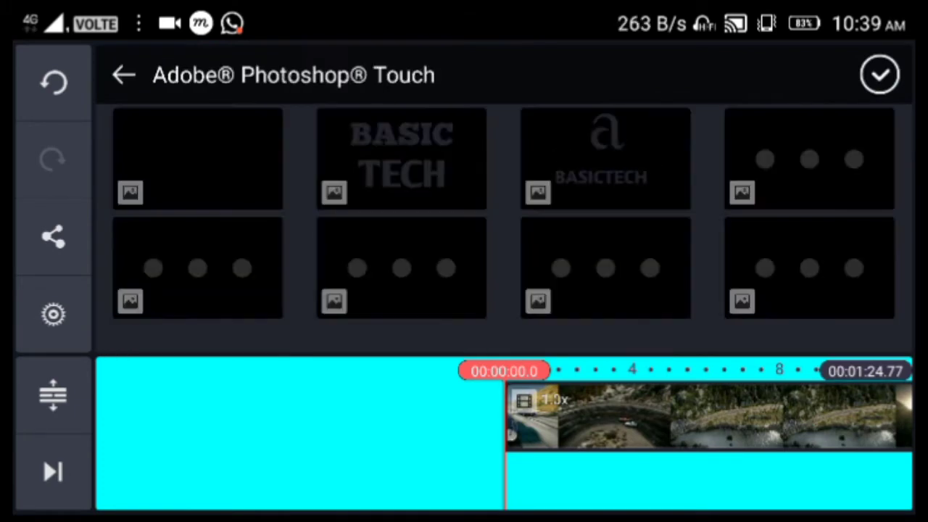
{"action": "left_click", "coordinate": [198, 267]}
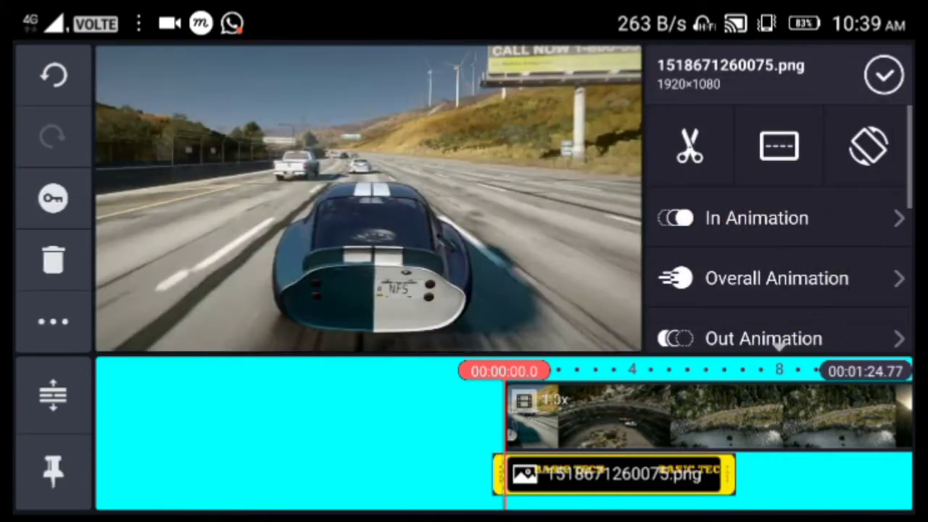
{"action": "left_click_drag", "start_coordinate": [734, 475], "coordinate": [906, 475]}
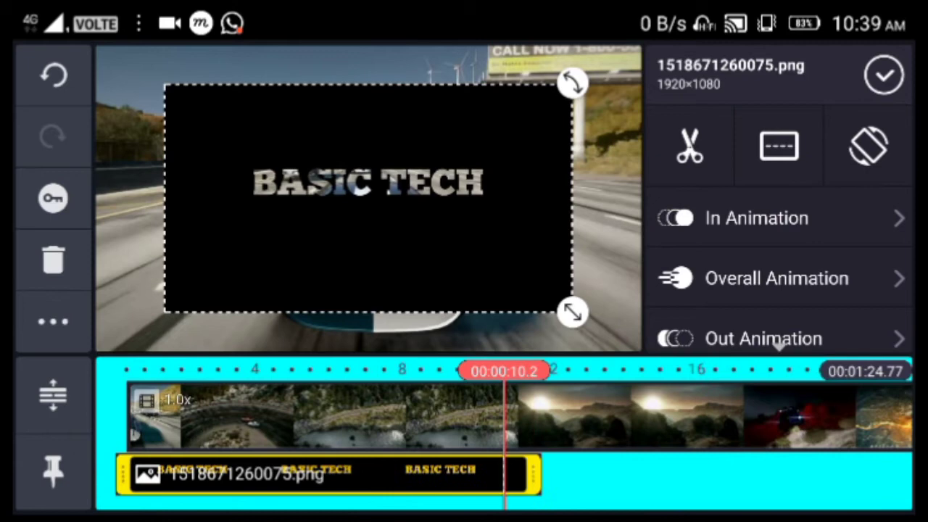
{"action": "left_click_drag", "start_coordinate": [290, 420], "coordinate": [725, 420]}
{"action": "left_click_drag", "start_coordinate": [572, 311], "coordinate": [636, 344]}
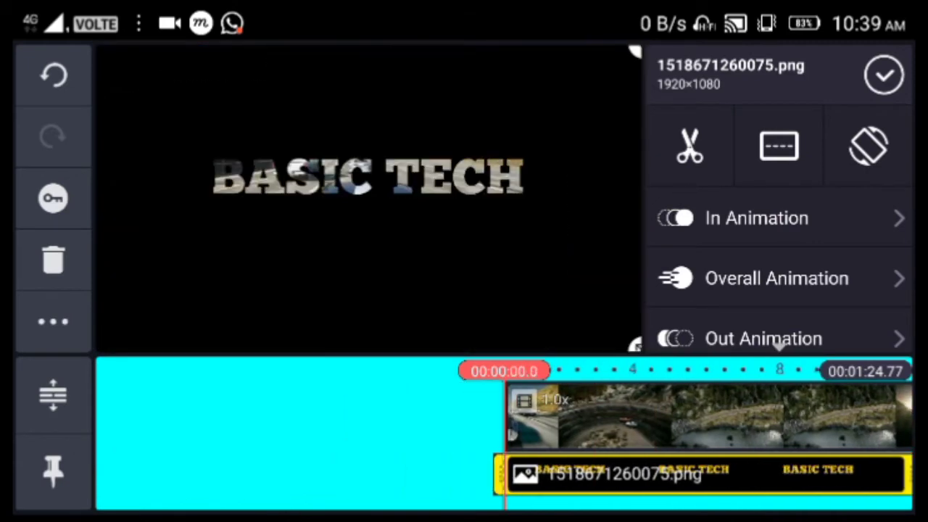
Stretch the BASIC TECH layer on the timeline past 36 seconds
{"action": "left_click_drag", "start_coordinate": [653, 421], "coordinate": [249, 420]}
{"action": "left_click_drag", "start_coordinate": [510, 475], "coordinate": [716, 475]}
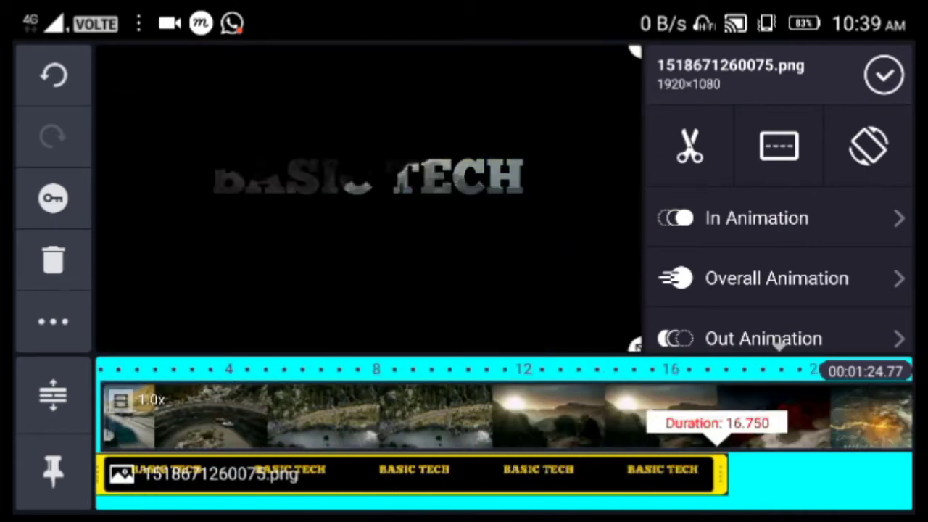
{"action": "left_click_drag", "start_coordinate": [510, 475], "coordinate": [766, 475]}
{"action": "left_click_drag", "start_coordinate": [510, 475], "coordinate": [643, 475]}
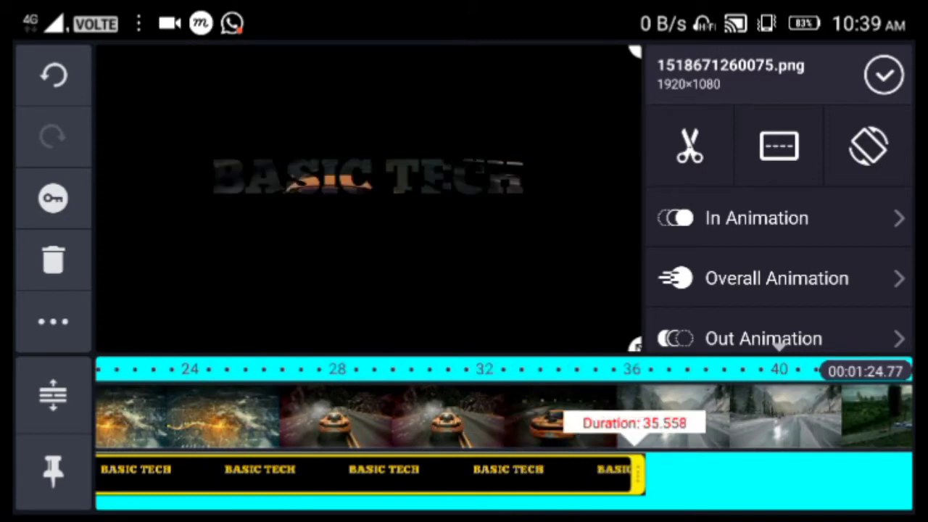
{"action": "left_click_drag", "start_coordinate": [507, 475], "coordinate": [549, 475]}
{"action": "left_click_drag", "start_coordinate": [471, 475], "coordinate": [109, 475]}
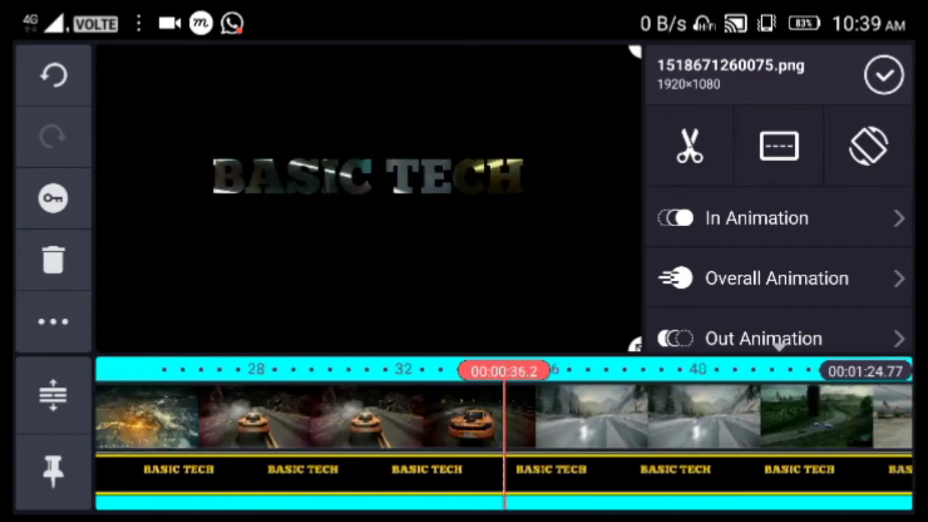
{"action": "left_click_drag", "start_coordinate": [653, 420], "coordinate": [500, 421]}
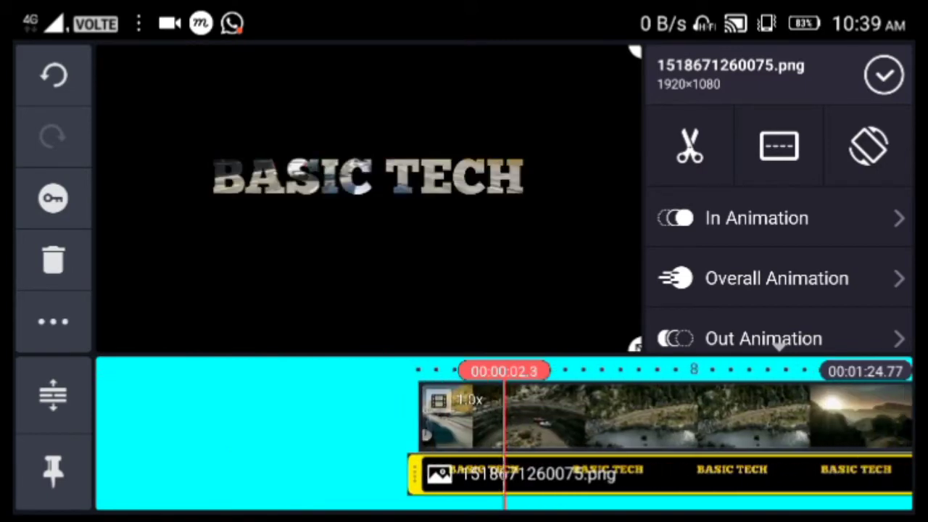
Trim both ends of the race clip so the project runs 00:00:39.58
{"action": "left_click", "coordinate": [884, 74]}
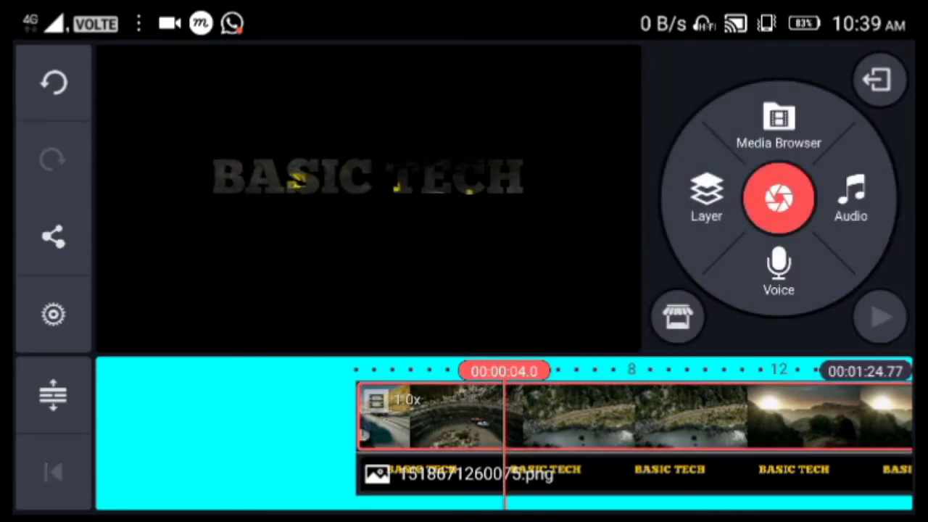
{"action": "left_click", "coordinate": [435, 417]}
{"action": "left_click_drag", "start_coordinate": [435, 421], "coordinate": [573, 420]}
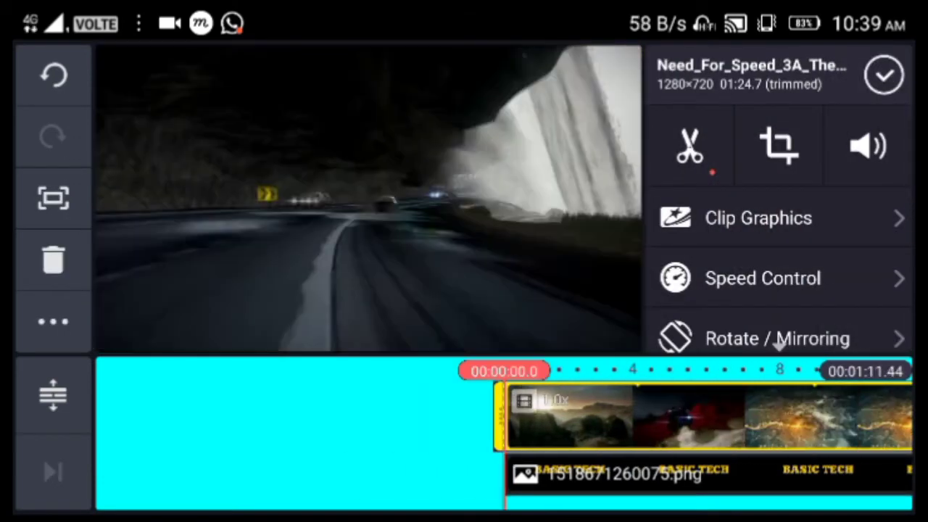
{"action": "left_click_drag", "start_coordinate": [653, 420], "coordinate": [406, 420]}
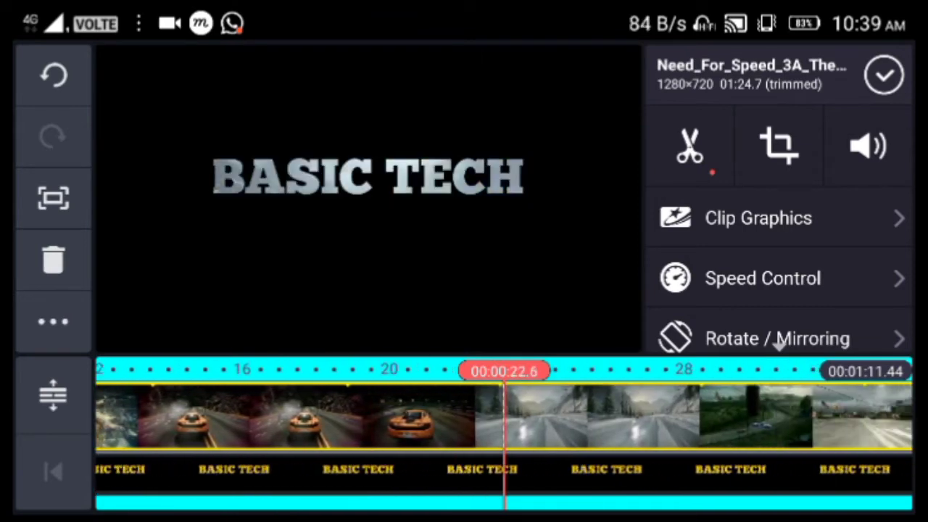
{"action": "left_click_drag", "start_coordinate": [327, 417], "coordinate": [725, 417]}
{"action": "left_click_drag", "start_coordinate": [183, 417], "coordinate": [500, 417]}
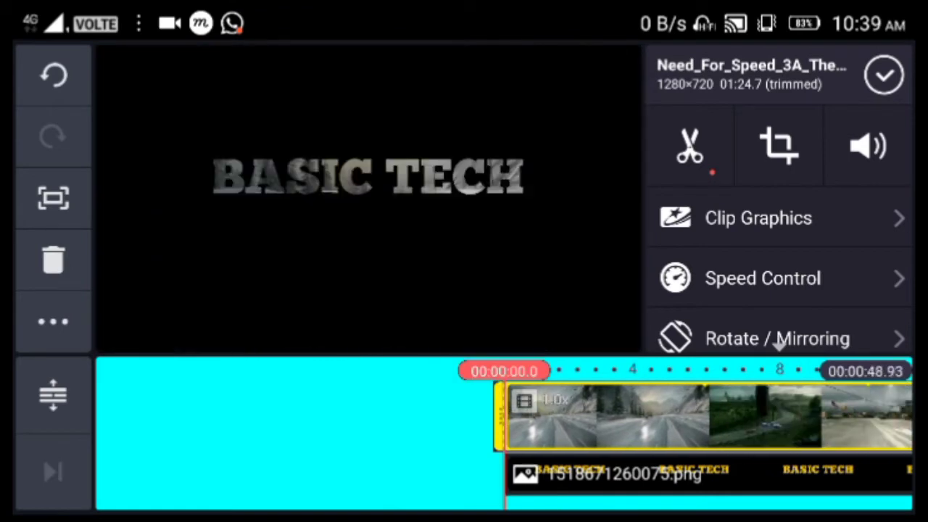
{"action": "mouse_move", "coordinate": [653, 417]}
{"action": "left_mouse_down"}
{"action": "mouse_move", "coordinate": [286, 417]}
{"action": "mouse_move", "coordinate": [609, 417]}
{"action": "mouse_move", "coordinate": [453, 417]}
{"action": "left_mouse_up"}
{"action": "left_click_drag", "start_coordinate": [767, 417], "coordinate": [420, 417]}
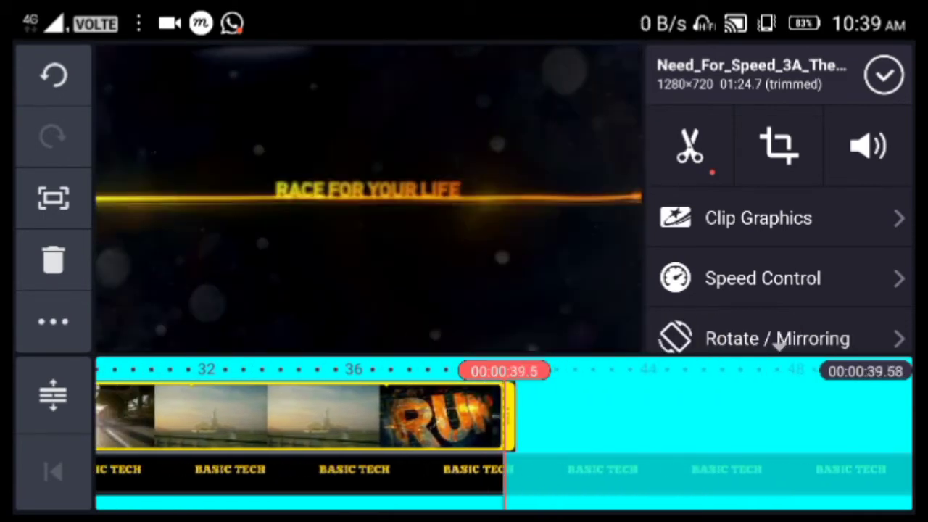
{"action": "left_click_drag", "start_coordinate": [290, 417], "coordinate": [652, 417]}
{"action": "left_click", "coordinate": [884, 74]}
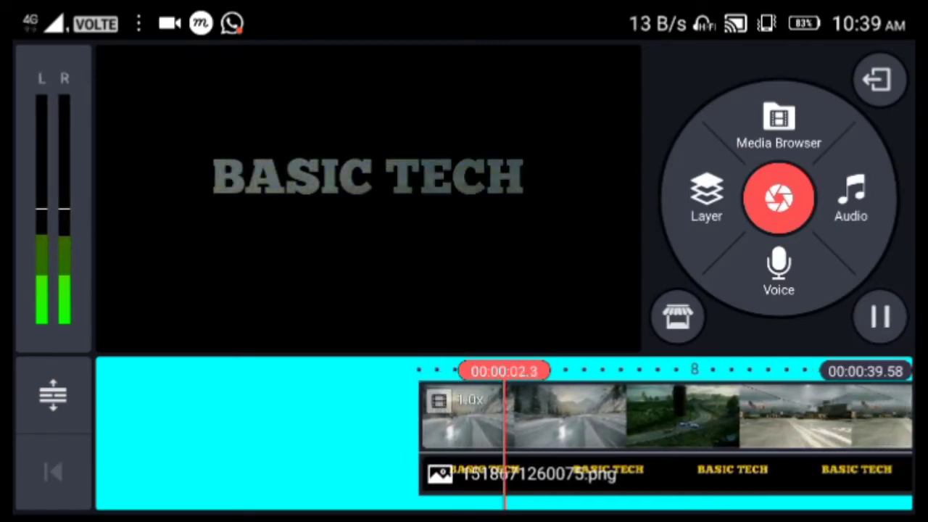
Preview the video with its BASIC TECH overlay, then select the image layer
{"action": "key", "text": "XF86AudioRaiseVolume"}
{"action": "key", "text": "XF86AudioRaiseVolume"}
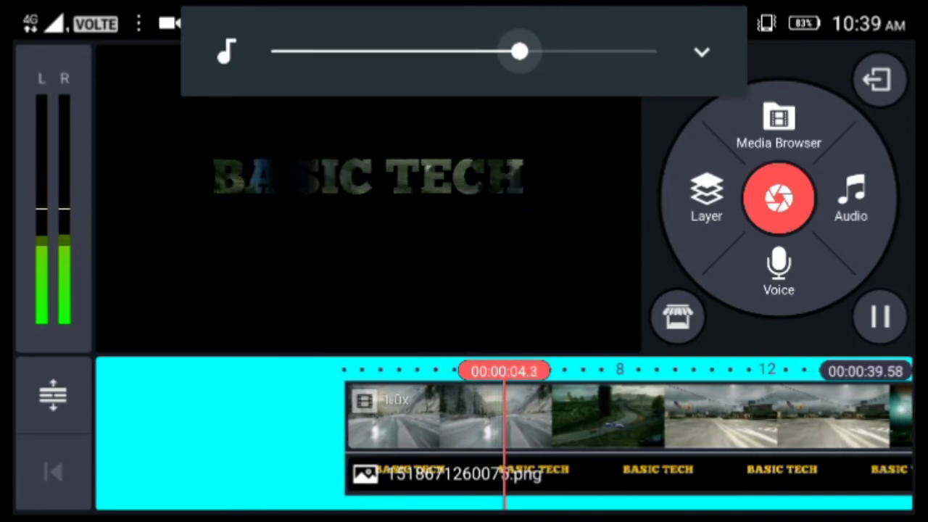
{"action": "left_click", "coordinate": [476, 171]}
{"action": "left_click", "coordinate": [475, 170]}
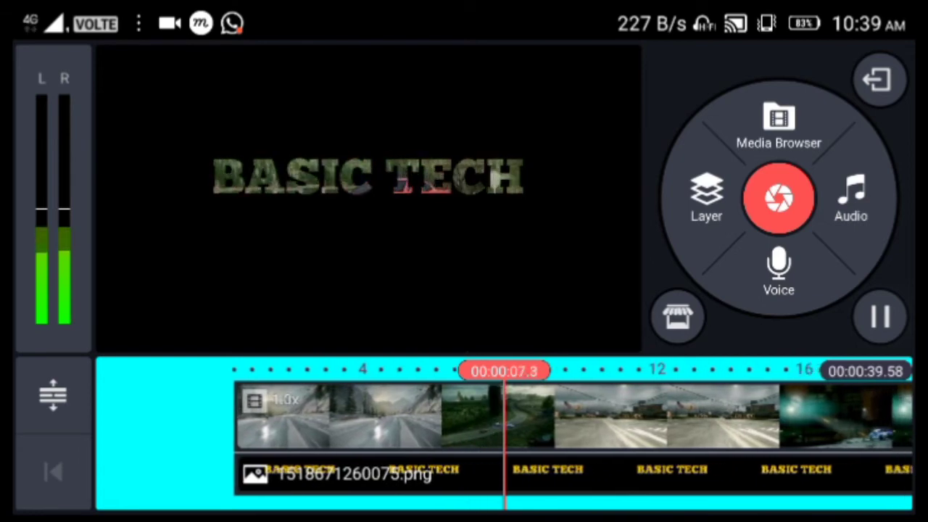
{"action": "left_click", "coordinate": [290, 476]}
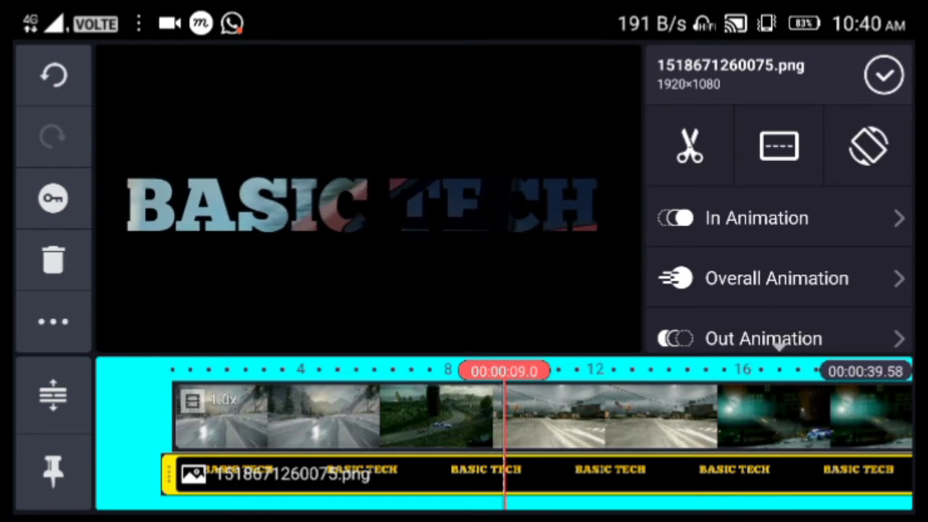
Close the layer panel and play the finished project through
{"action": "left_click", "coordinate": [884, 75]}
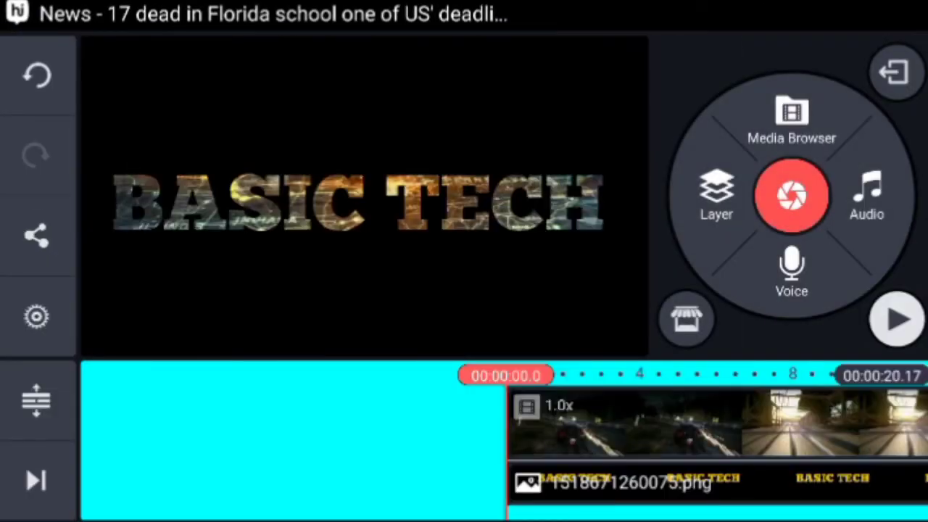
{"action": "left_click", "coordinate": [898, 319]}
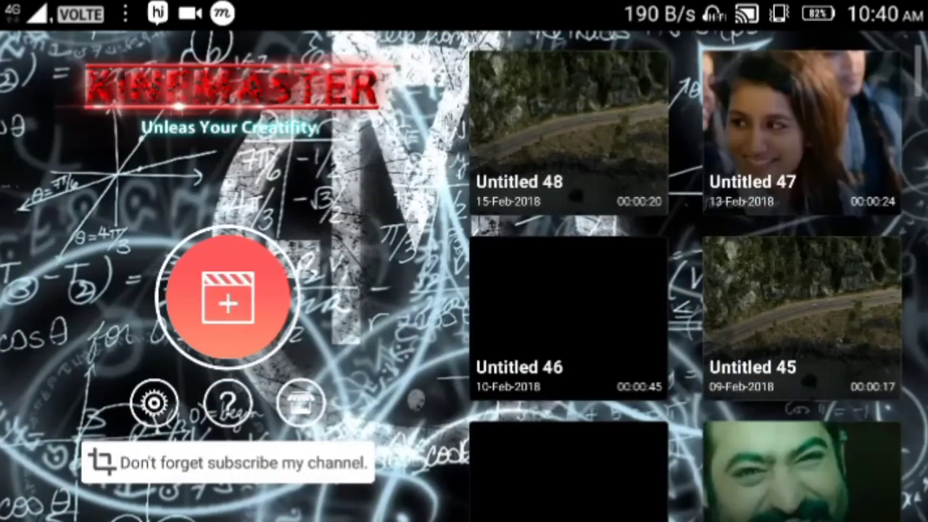
Save Untitled 48 to the gallery at High Definition 1280×720
{"action": "left_click", "coordinate": [569, 131]}
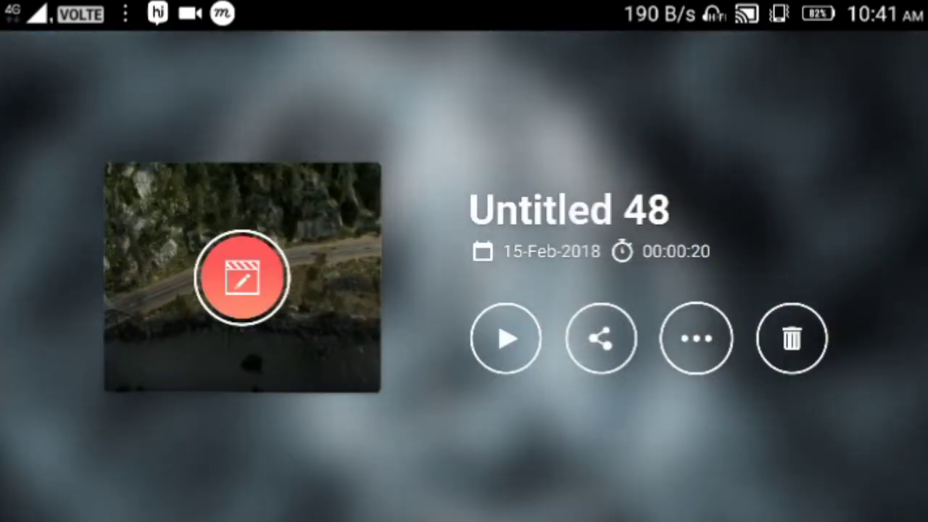
{"action": "left_click", "coordinate": [696, 338]}
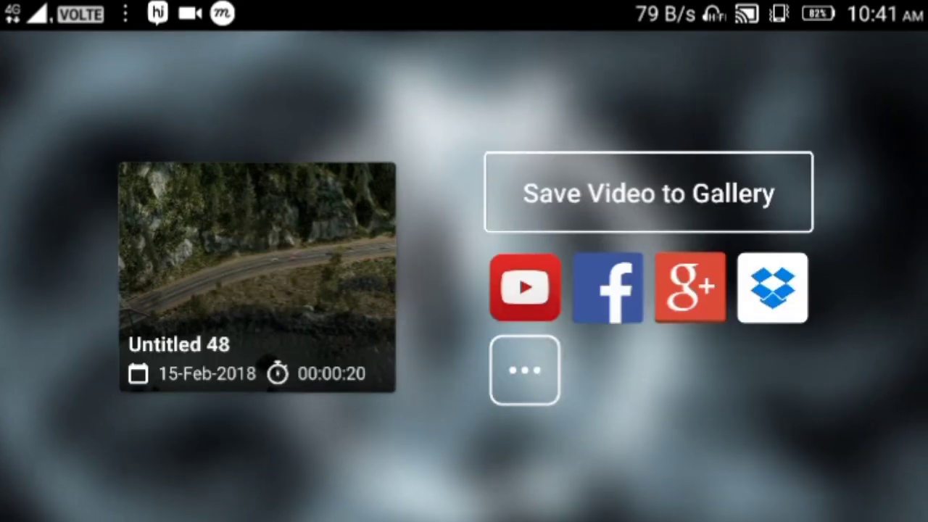
{"action": "left_click", "coordinate": [648, 192]}
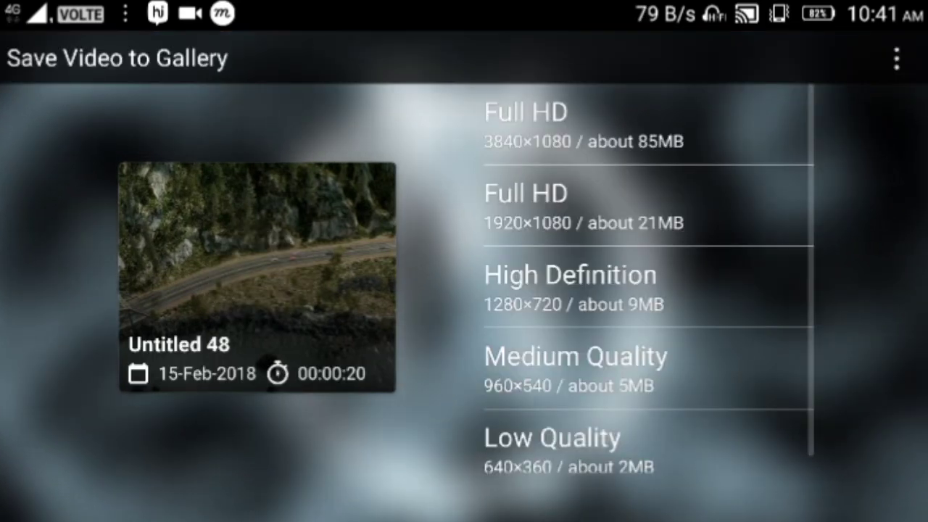
{"action": "left_click", "coordinate": [711, 283]}
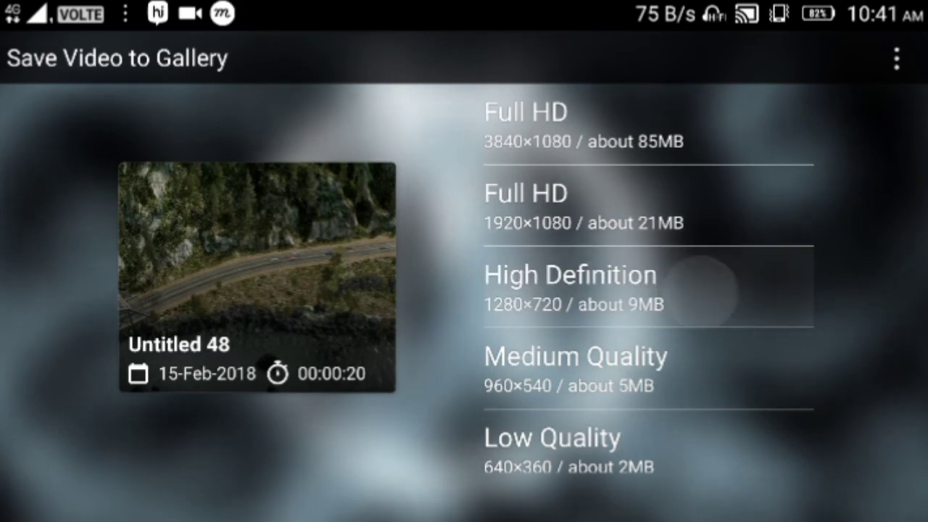